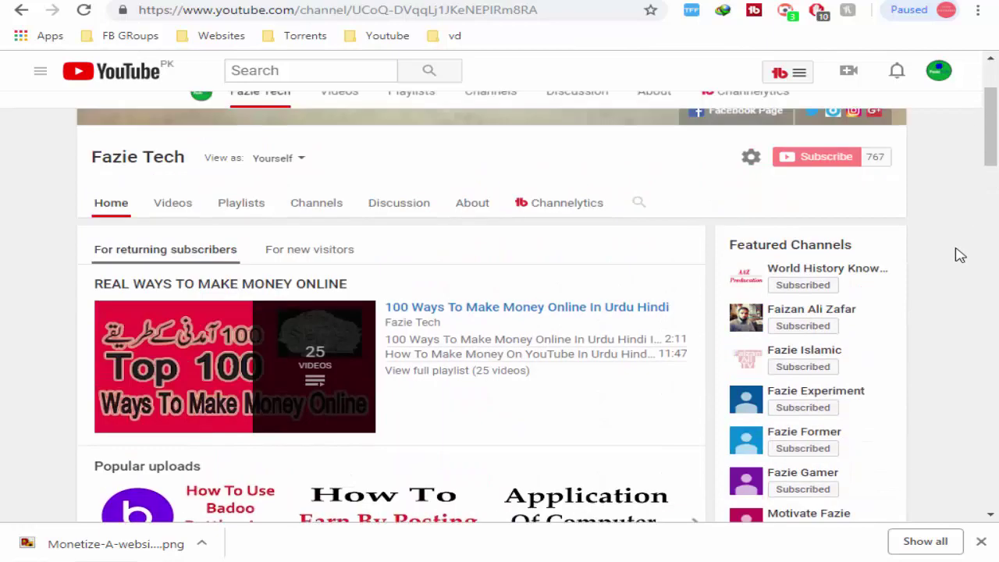
{"action": "scroll", "coordinate": [944, 279], "scroll_direction": "down", "scroll_amount": 4}
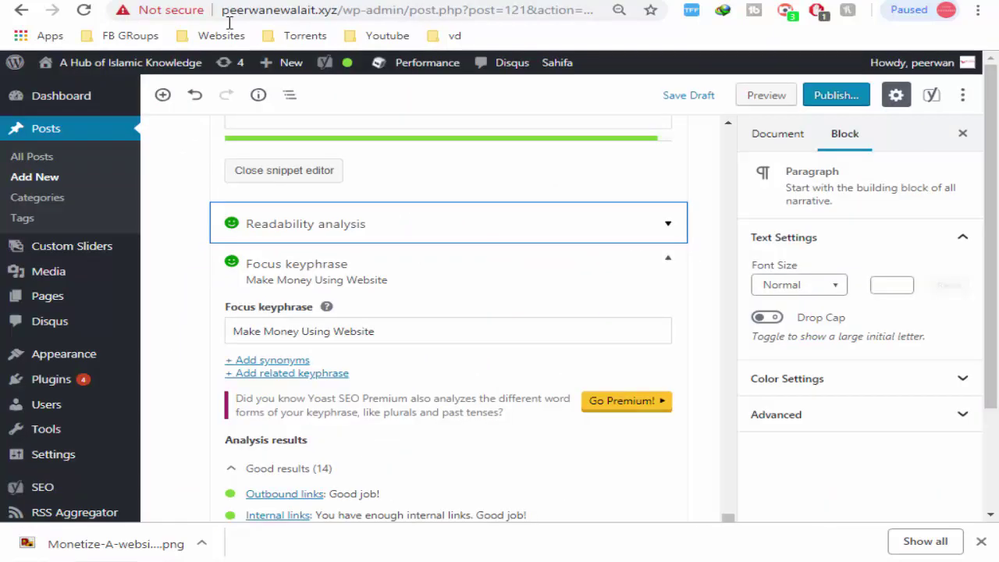
Examine the focus keyphrase analysis results for the "Make Money Using Website" post.
{"action": "scroll", "coordinate": [414, 312], "scroll_direction": "down", "scroll_amount": 3}
{"action": "scroll", "coordinate": [380, 319], "scroll_direction": "down", "scroll_amount": 3}
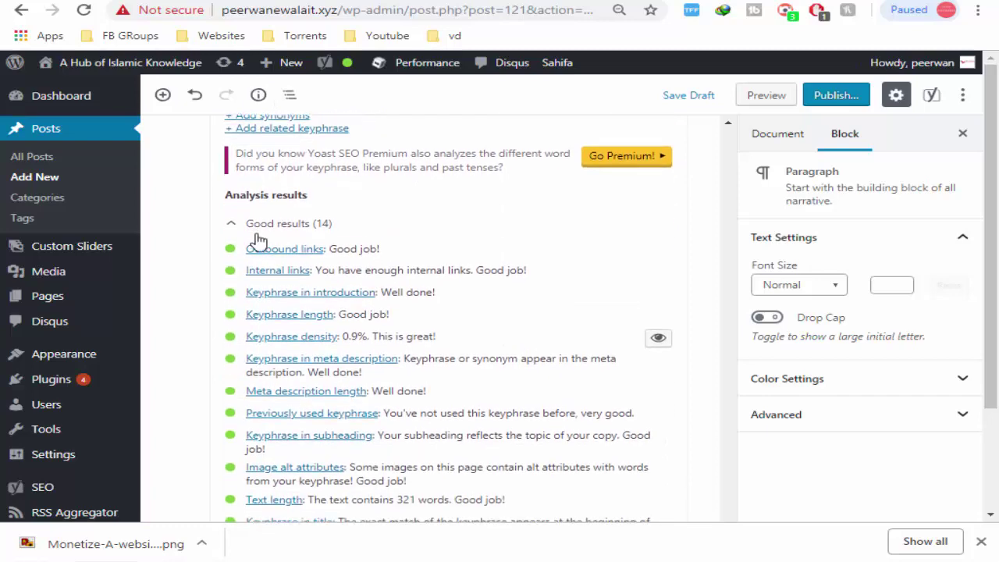
{"action": "scroll", "coordinate": [312, 203], "scroll_direction": "up", "scroll_amount": 5}
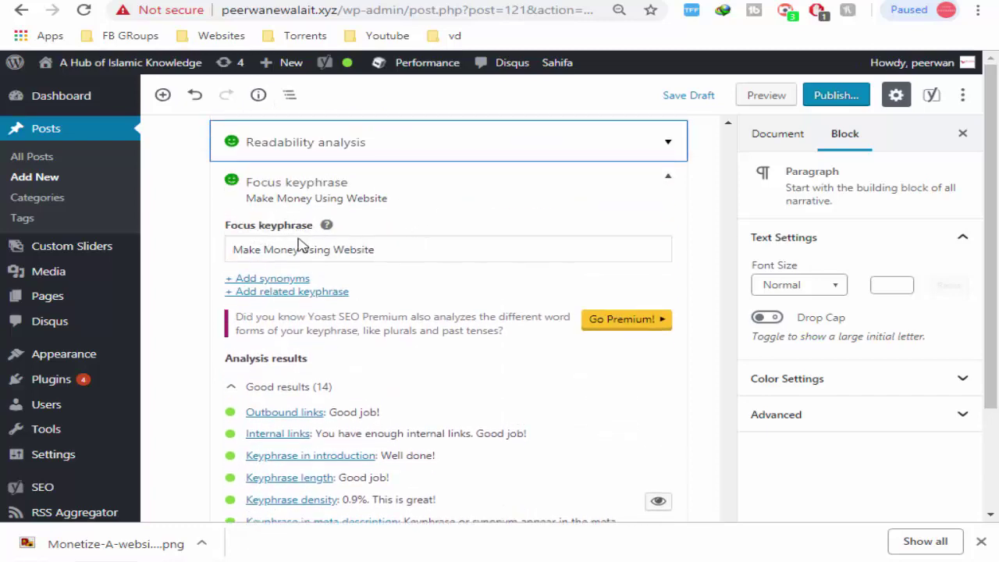
{"action": "scroll", "coordinate": [320, 255], "scroll_direction": "down", "scroll_amount": 5}
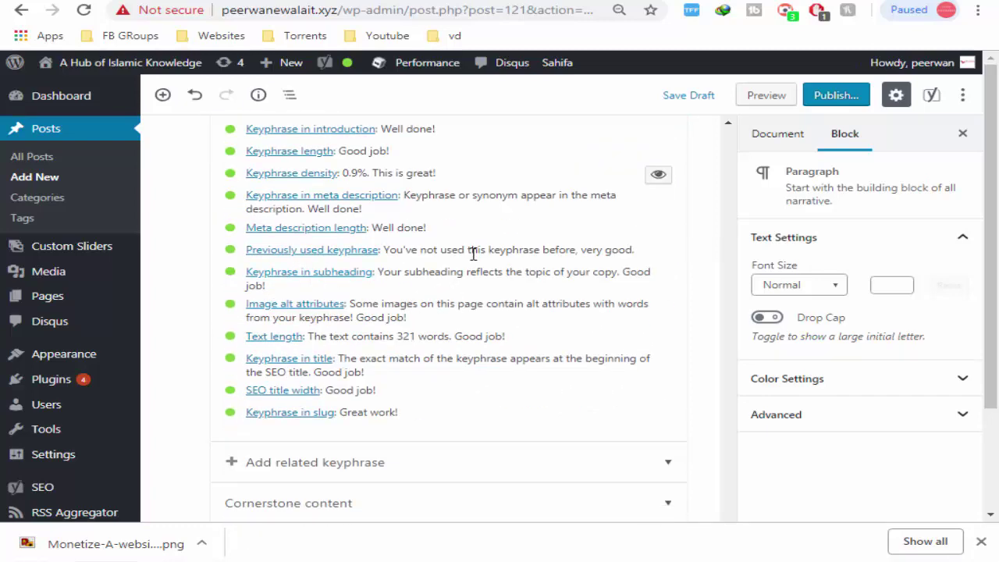
{"action": "scroll", "coordinate": [462, 273], "scroll_direction": "up", "scroll_amount": 4}
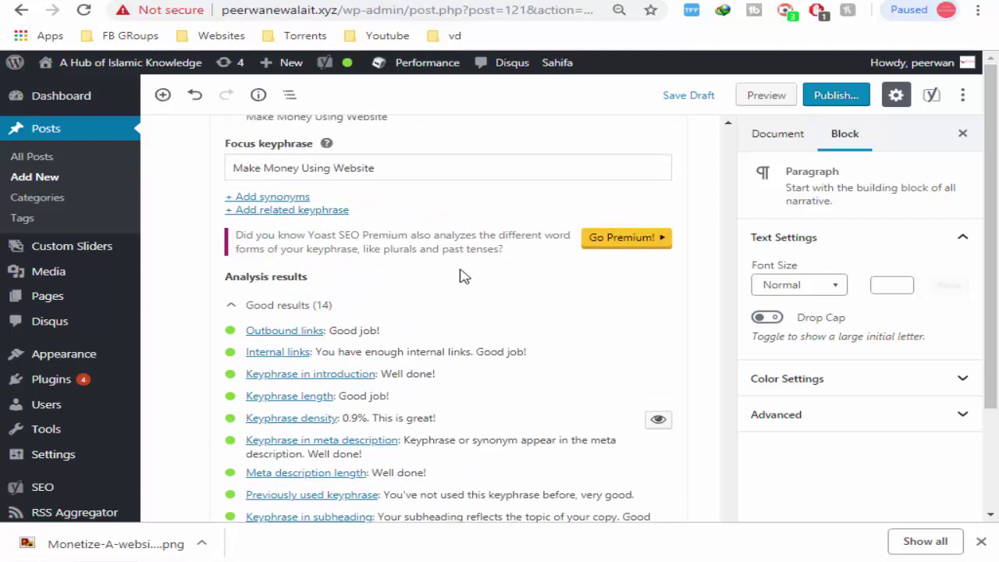
Expand the Readability analysis and highlight the sentences flagged by its Sentence length check in the post.
{"action": "scroll", "coordinate": [347, 203], "scroll_direction": "up", "scroll_amount": 1}
{"action": "left_click", "coordinate": [328, 151]}
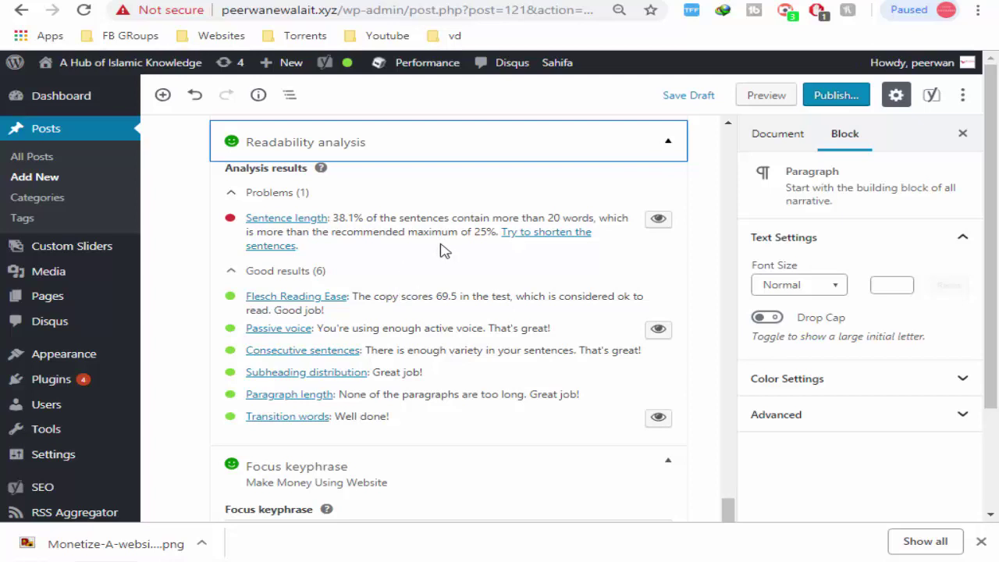
{"action": "left_click", "coordinate": [231, 224]}
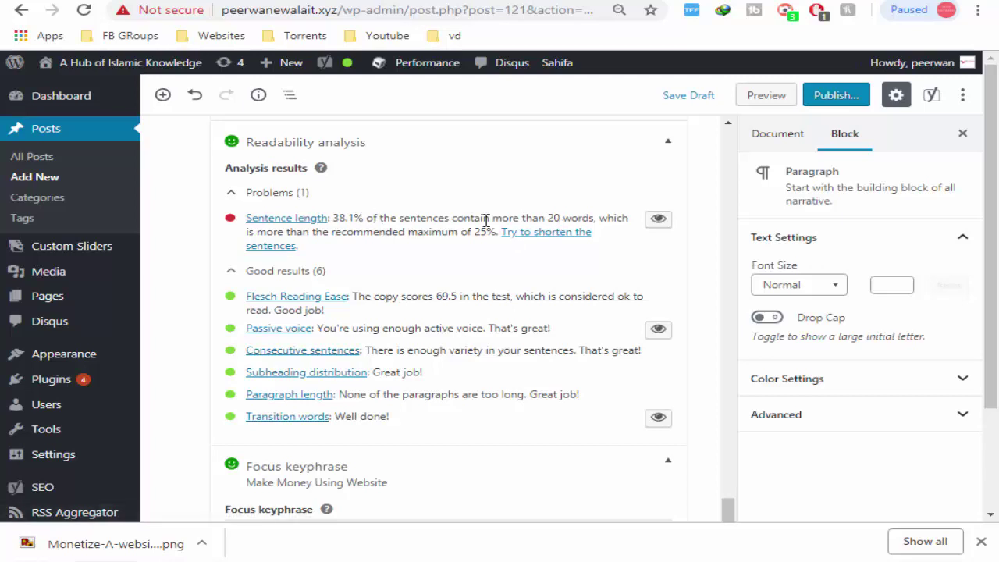
{"action": "left_click_drag", "start_coordinate": [547, 217], "coordinate": [593, 216]}
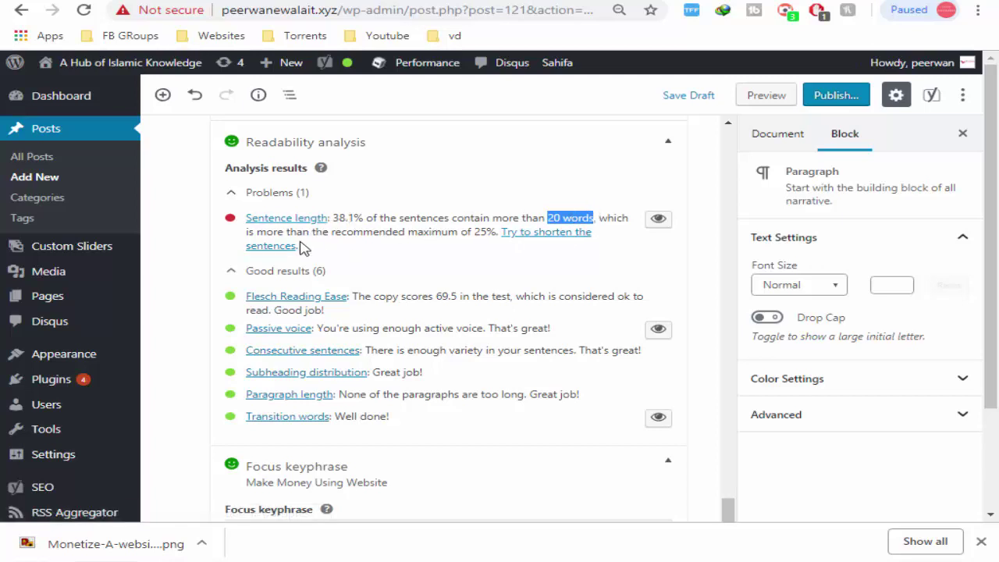
{"action": "double_click", "coordinate": [479, 233]}
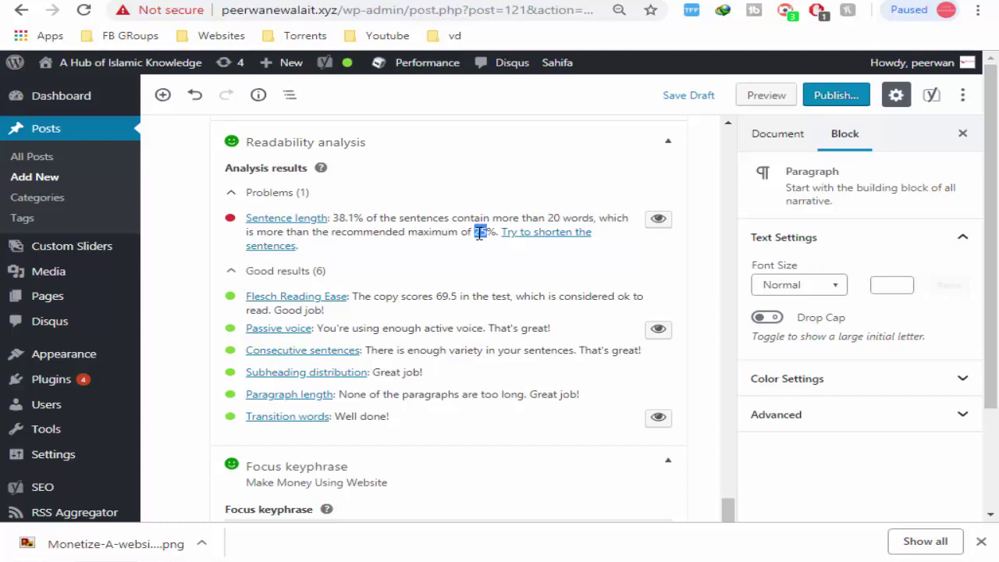
{"action": "left_click", "coordinate": [660, 220]}
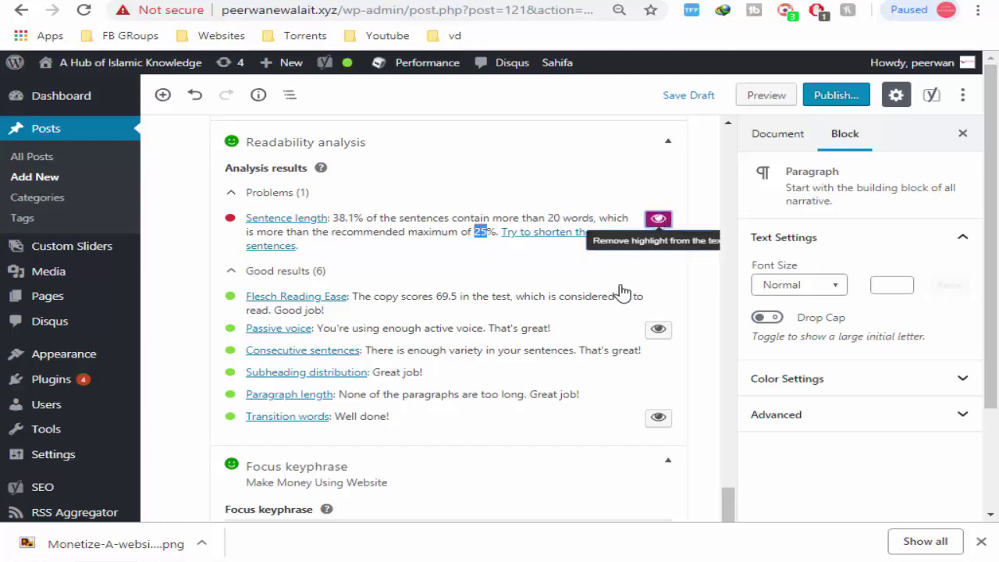
Examine the highlighted overlong sentences throughout the post, from the Affiliate Marketing section up to the introduction.
{"action": "scroll", "coordinate": [601, 349], "scroll_direction": "up", "scroll_amount": 12}
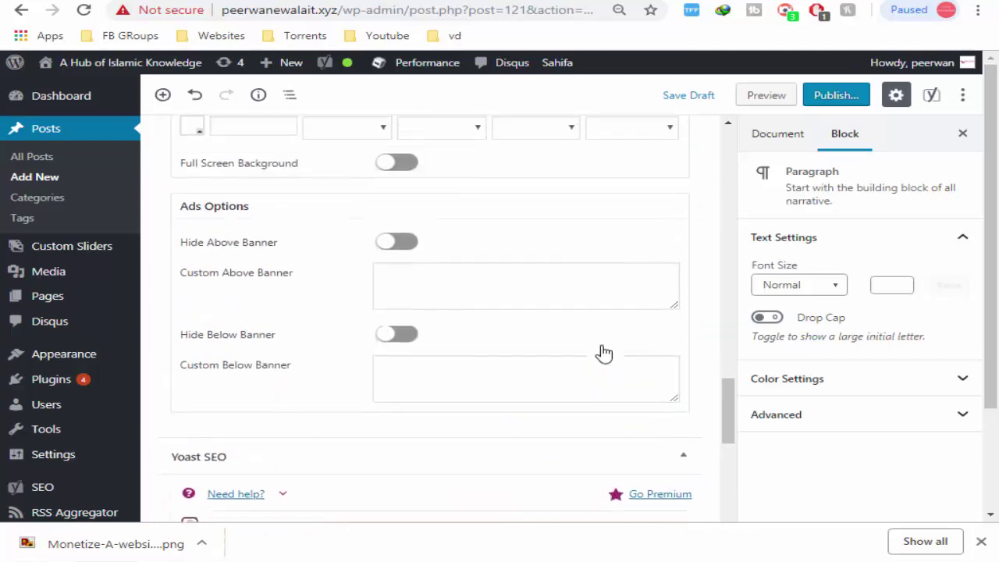
{"action": "scroll", "coordinate": [603, 349], "scroll_direction": "up", "scroll_amount": 15}
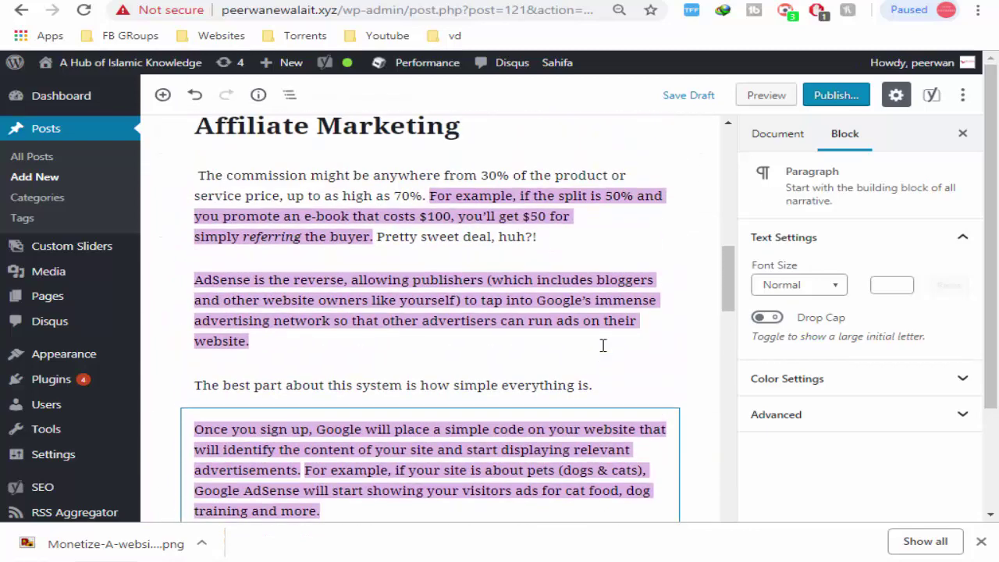
{"action": "scroll", "coordinate": [602, 346], "scroll_direction": "up", "scroll_amount": 1}
{"action": "scroll", "coordinate": [602, 346], "scroll_direction": "down", "scroll_amount": 2}
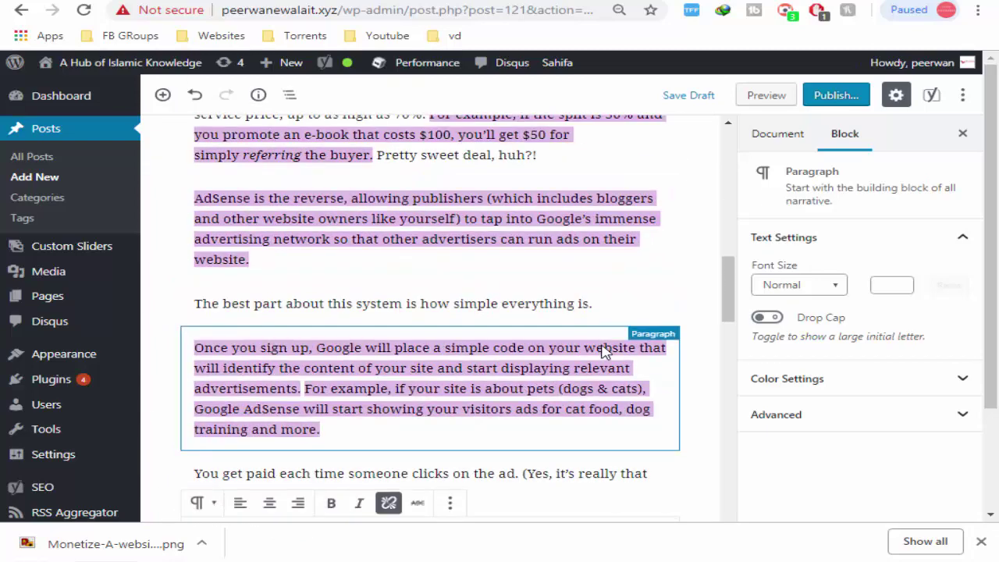
{"action": "scroll", "coordinate": [468, 269], "scroll_direction": "up", "scroll_amount": 1}
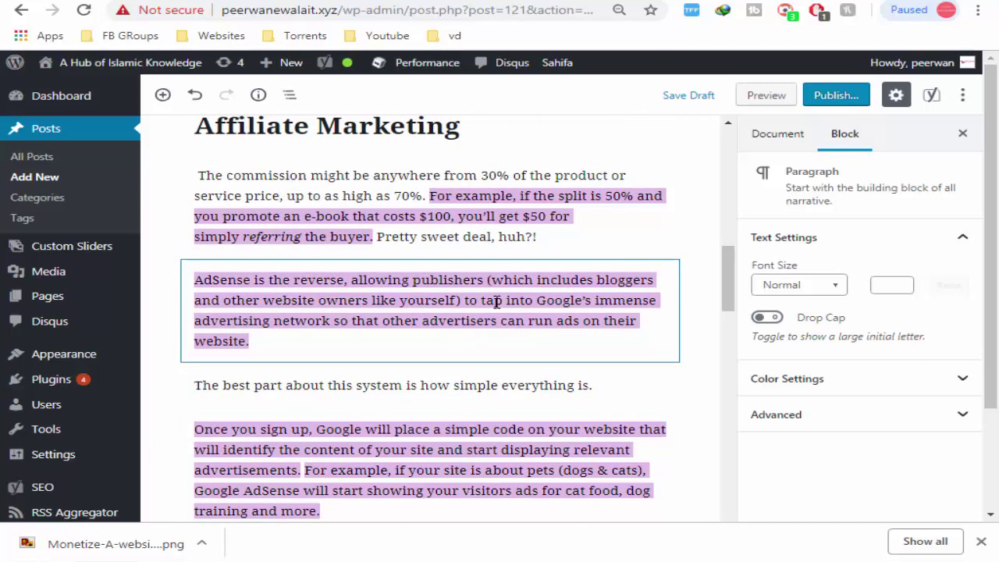
{"action": "scroll", "coordinate": [497, 312], "scroll_direction": "up", "scroll_amount": 1}
{"action": "scroll", "coordinate": [497, 312], "scroll_direction": "up", "scroll_amount": 10}
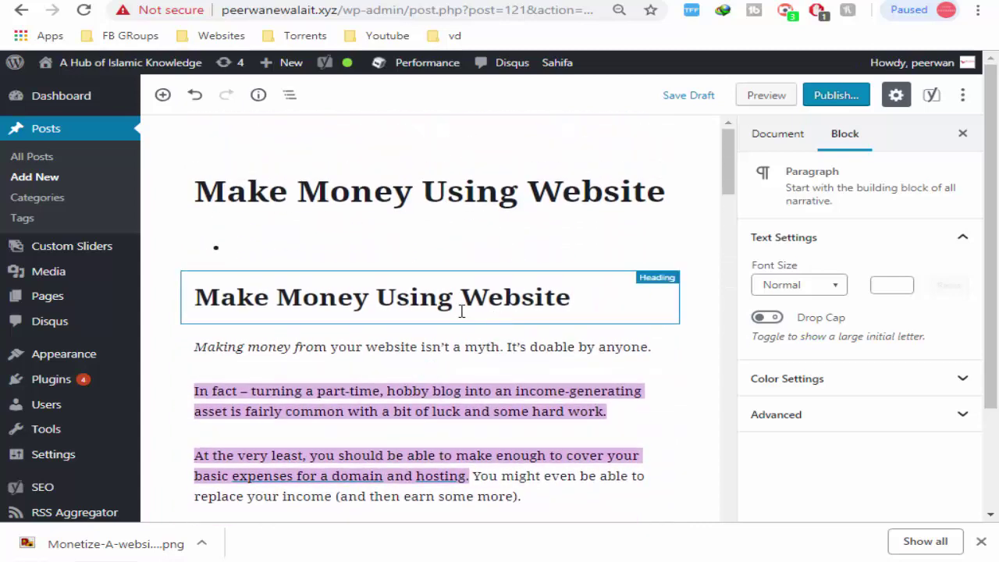
{"action": "scroll", "coordinate": [461, 307], "scroll_direction": "down", "scroll_amount": 3}
{"action": "scroll", "coordinate": [453, 315], "scroll_direction": "up", "scroll_amount": 1}
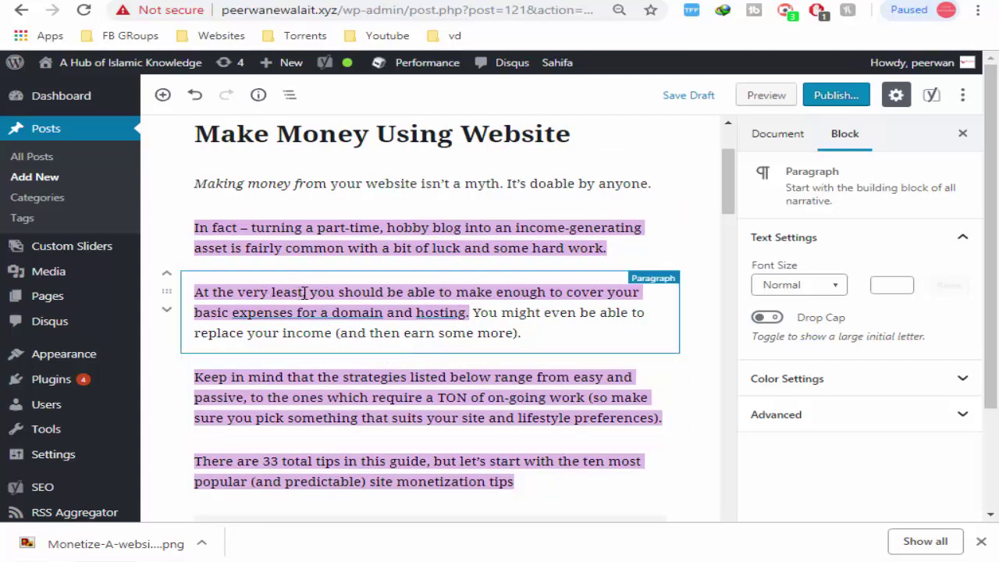
Copy the phrase "At the very least," to the start of the paragraph beginning "Keep in mind".
{"action": "left_click_drag", "start_coordinate": [305, 292], "coordinate": [198, 290]}
{"action": "key", "text": "ctrl+c"}
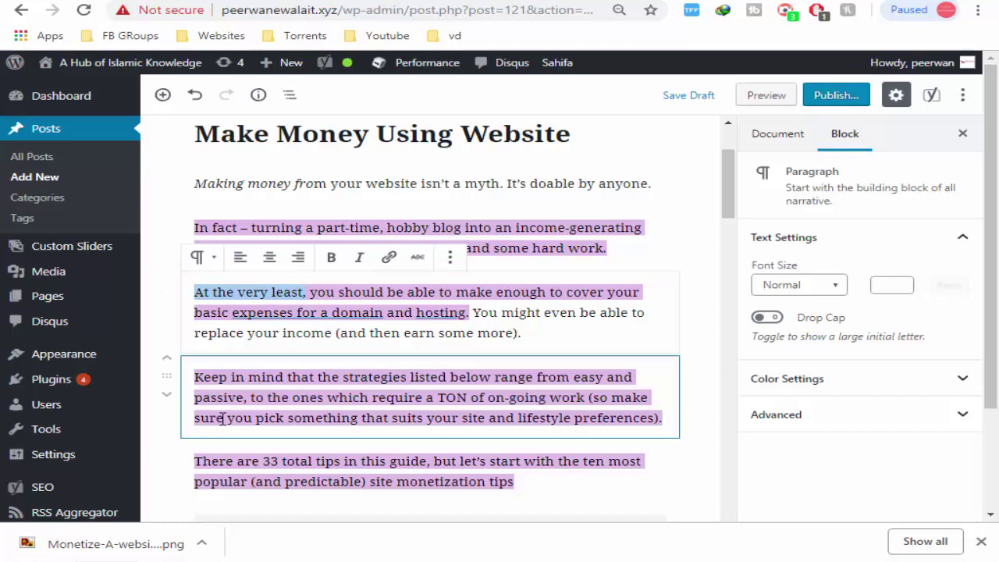
{"action": "left_click", "coordinate": [197, 377]}
{"action": "key", "text": "ctrl+v"}
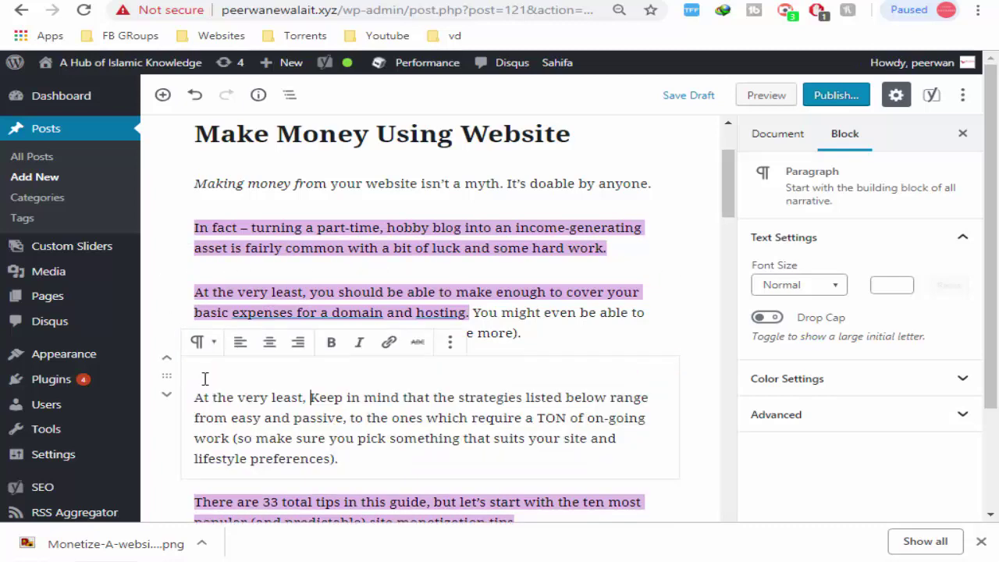
Turn the Sentence length highlighting off and on again in the Readability analysis.
{"action": "scroll", "coordinate": [326, 449], "scroll_direction": "down", "scroll_amount": 20}
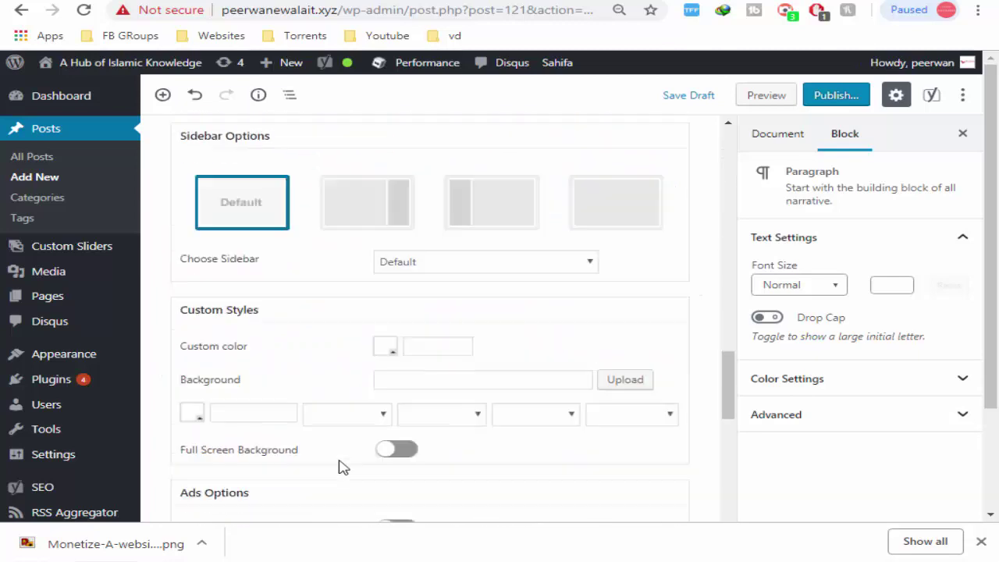
{"action": "scroll", "coordinate": [344, 467], "scroll_direction": "down", "scroll_amount": 5}
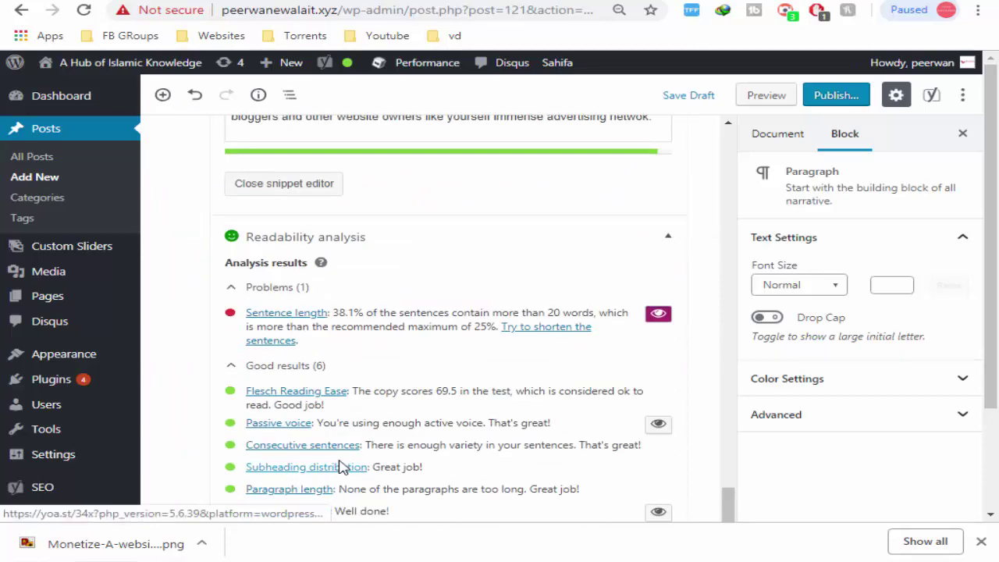
{"action": "left_click", "coordinate": [658, 312]}
{"action": "left_click", "coordinate": [658, 313]}
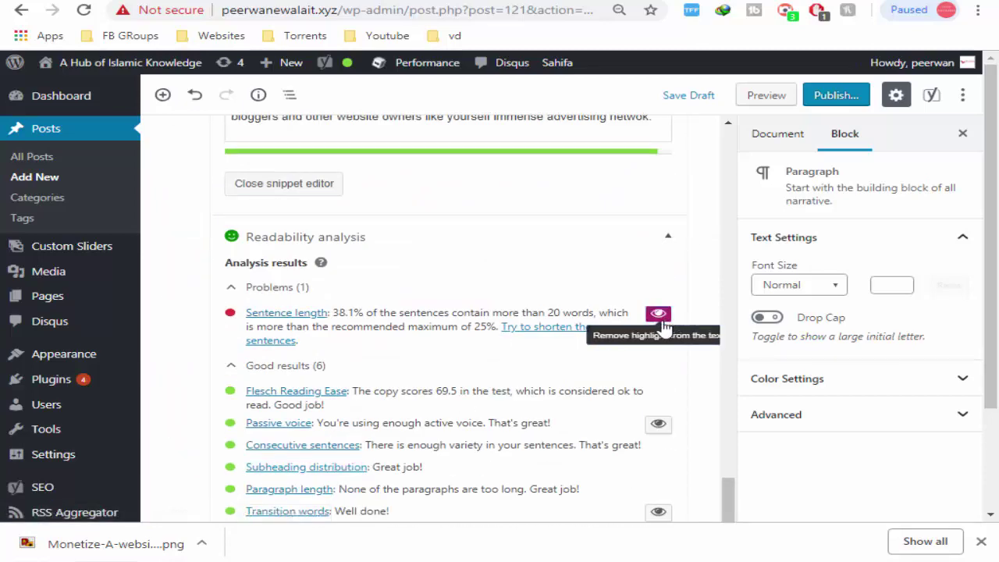
Delete the highlighted paragraph beginning "Once you sign up, Google will place a simple code" in the Affiliate Marketing section.
{"action": "scroll", "coordinate": [562, 410], "scroll_direction": "up", "scroll_amount": 20}
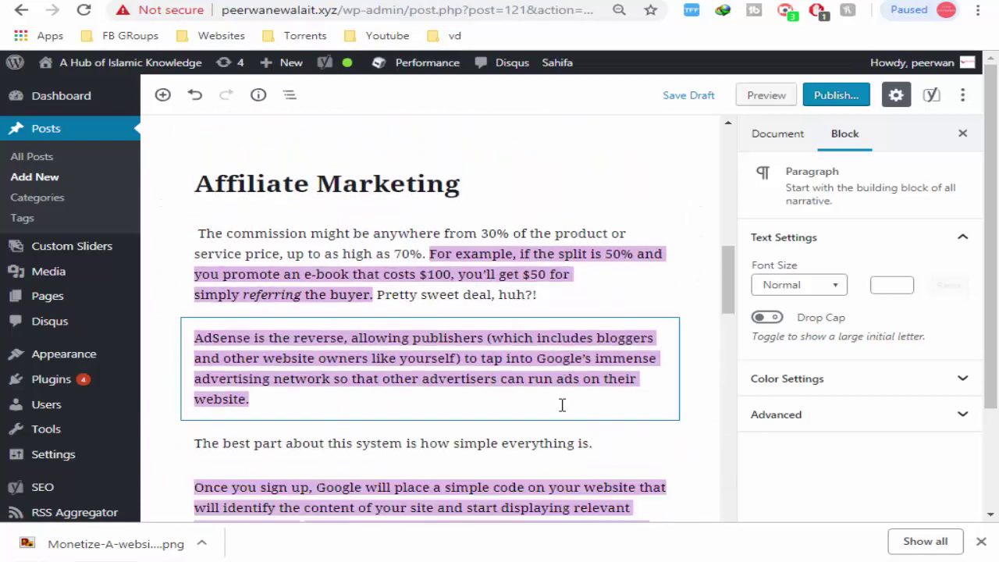
{"action": "scroll", "coordinate": [403, 353], "scroll_direction": "down", "scroll_amount": 6}
{"action": "scroll", "coordinate": [403, 354], "scroll_direction": "up", "scroll_amount": 3}
{"action": "left_click_drag", "start_coordinate": [352, 355], "coordinate": [664, 276]}
{"action": "type", "text": "wi"}
{"action": "key", "text": "BackSpace"}
{"action": "key", "text": "BackSpace"}
{"action": "key", "text": "BackSpace"}
{"action": "key", "text": "BackSpace"}
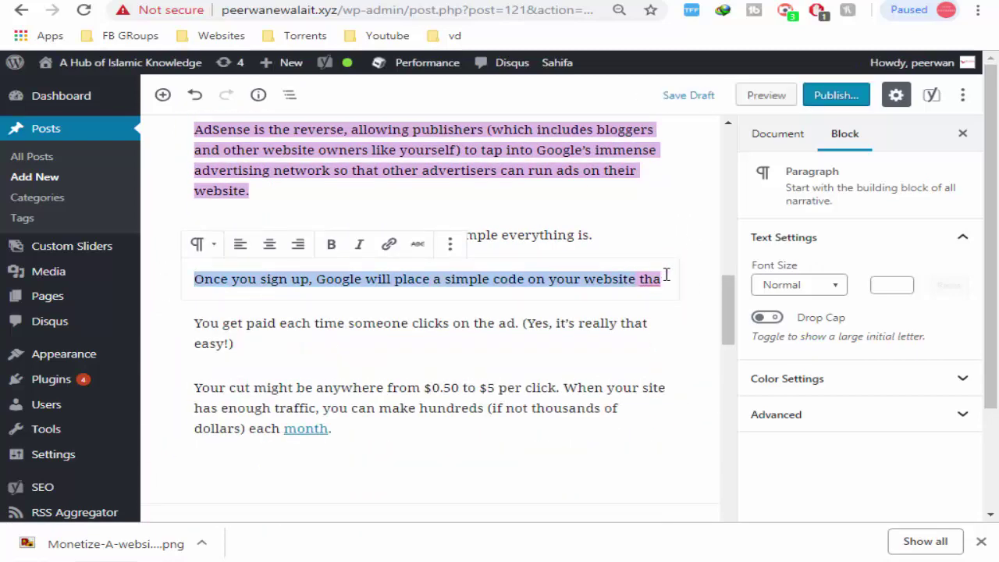
{"action": "key", "text": "BackSpace"}
{"action": "key", "text": "BackSpace"}
Check the Sentence length result in the Readability analysis and the Text length result under the focus keyphrase.
{"action": "scroll", "coordinate": [617, 379], "scroll_direction": "down", "scroll_amount": 10}
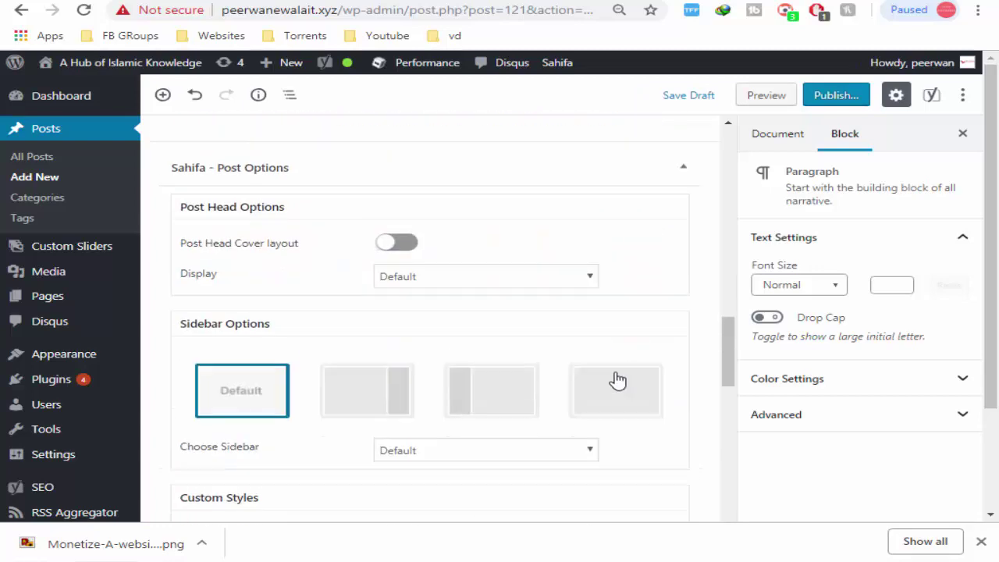
{"action": "scroll", "coordinate": [613, 398], "scroll_direction": "down", "scroll_amount": 10}
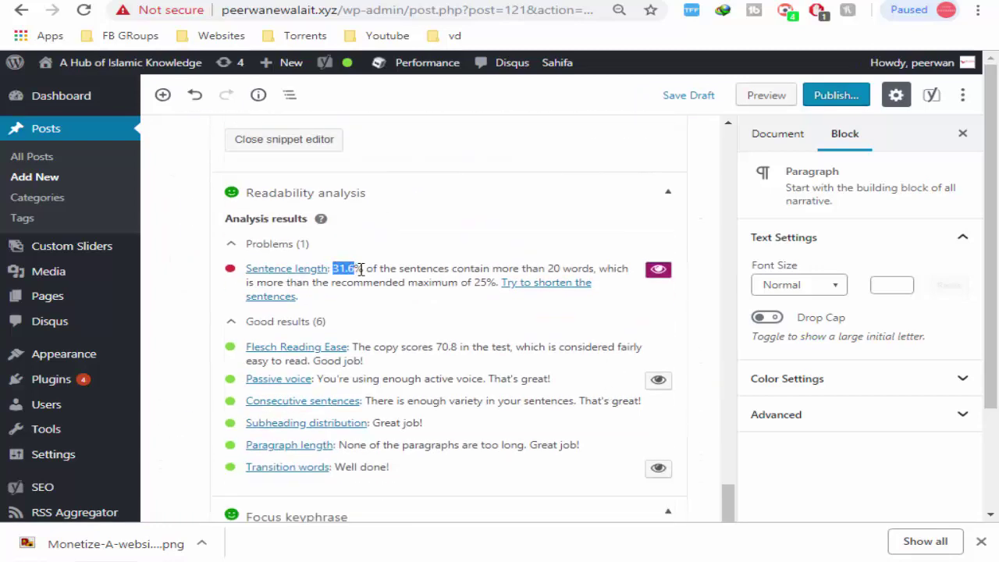
{"action": "scroll", "coordinate": [435, 373], "scroll_direction": "up", "scroll_amount": 15}
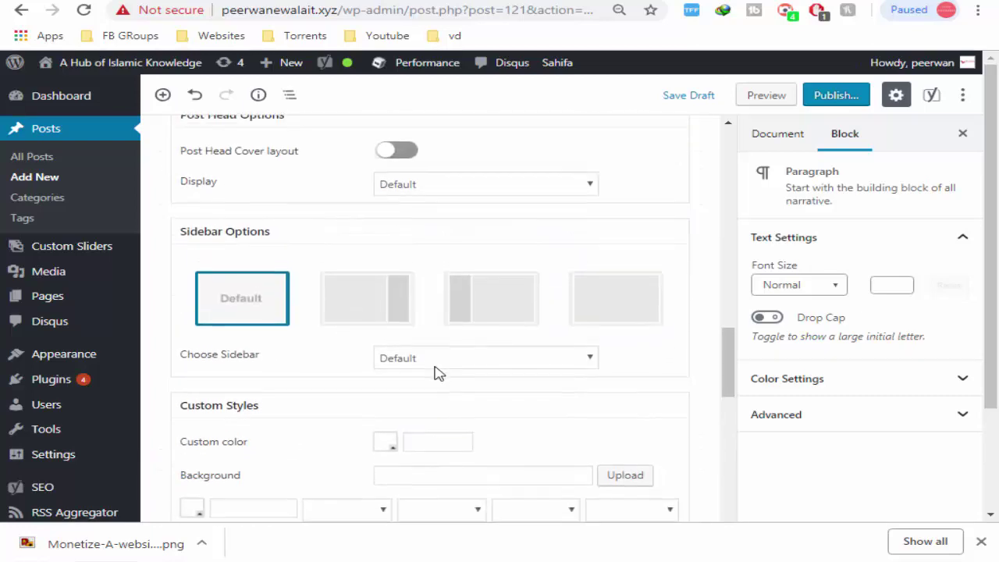
{"action": "scroll", "coordinate": [436, 373], "scroll_direction": "down", "scroll_amount": 10}
{"action": "scroll", "coordinate": [335, 312], "scroll_direction": "down", "scroll_amount": 5}
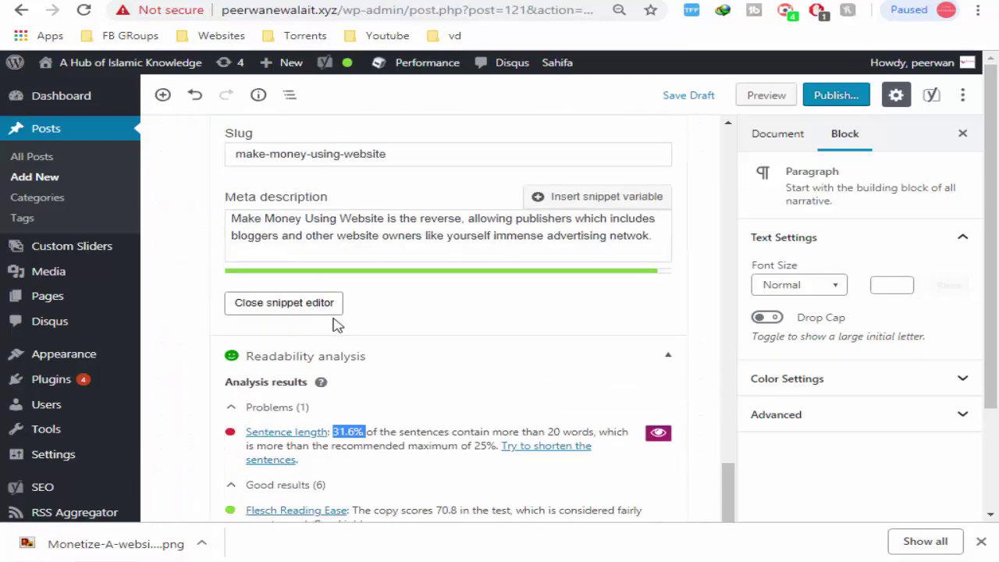
{"action": "scroll", "coordinate": [336, 324], "scroll_direction": "down", "scroll_amount": 7}
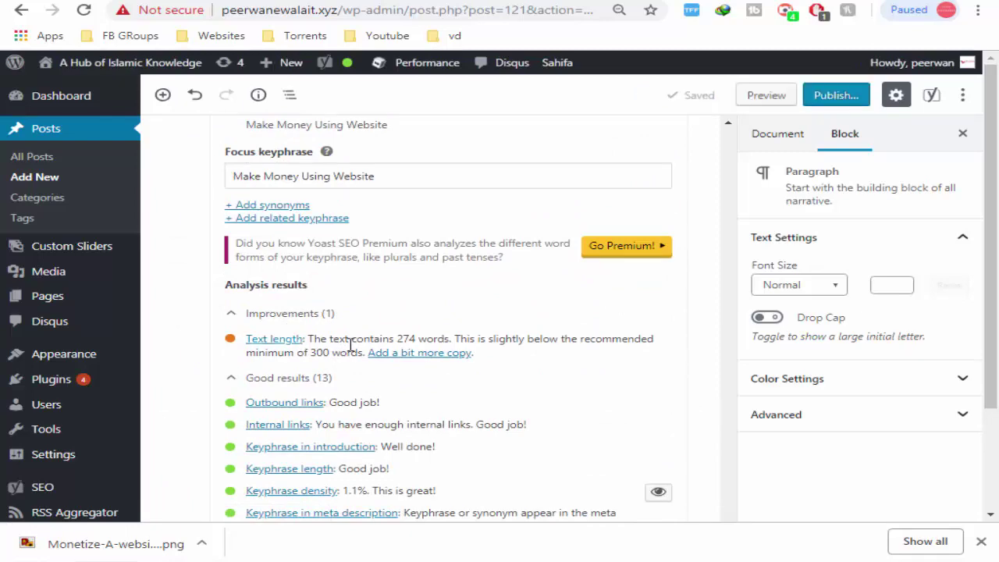
{"action": "scroll", "coordinate": [367, 344], "scroll_direction": "up", "scroll_amount": 10}
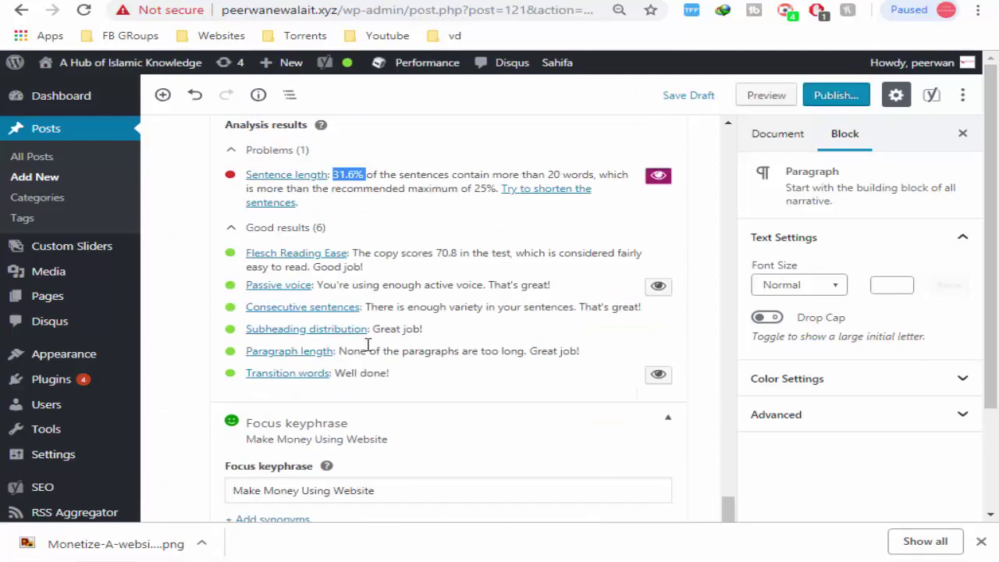
{"action": "scroll", "coordinate": [369, 349], "scroll_direction": "down", "scroll_amount": 4}
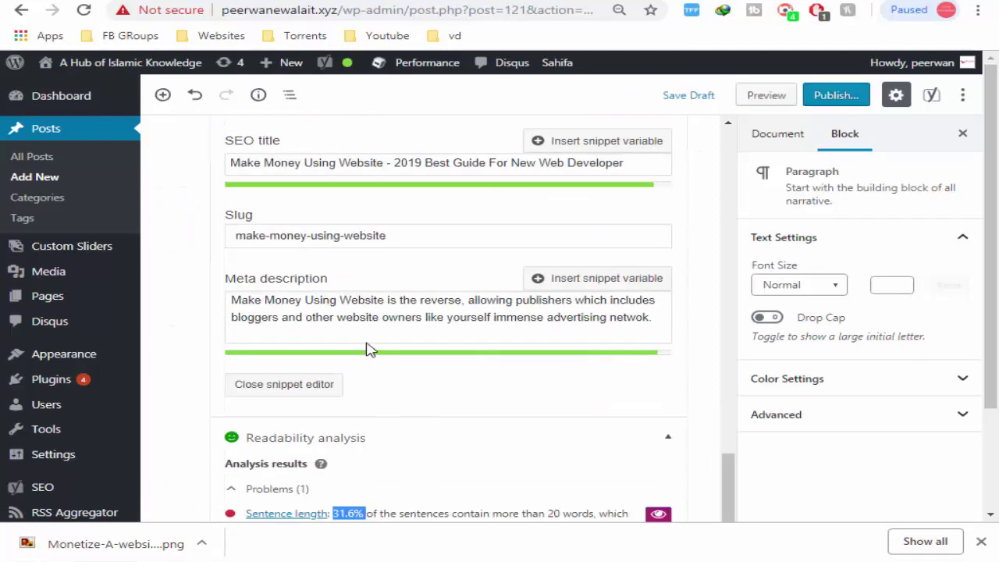
Copy the whole meta description into a new paragraph at the end of the post, after the "Your cut might be" paragraph.
{"action": "triple_click", "coordinate": [561, 314]}
{"action": "key", "text": "ctrl+c"}
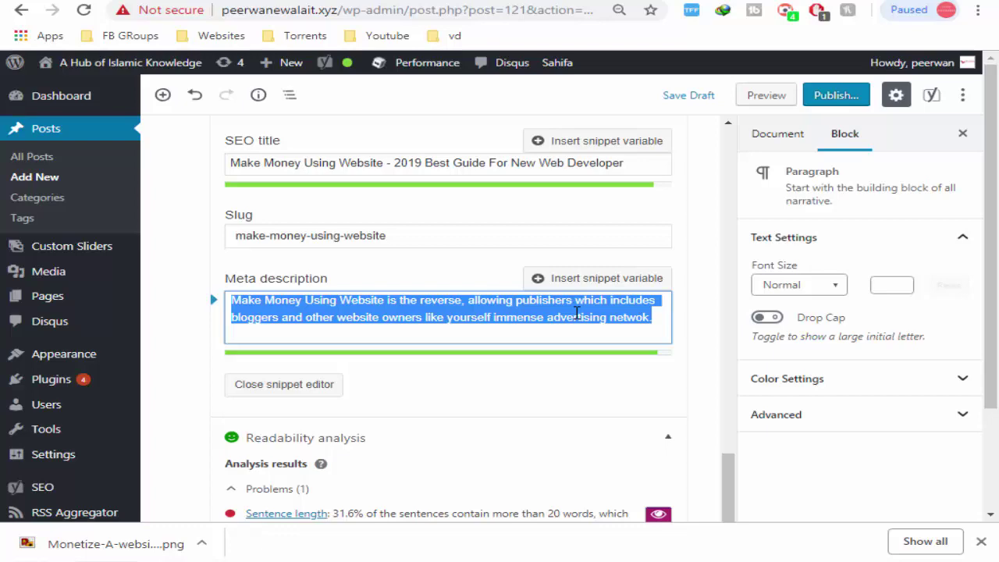
{"action": "scroll", "coordinate": [576, 313], "scroll_direction": "up", "scroll_amount": 15}
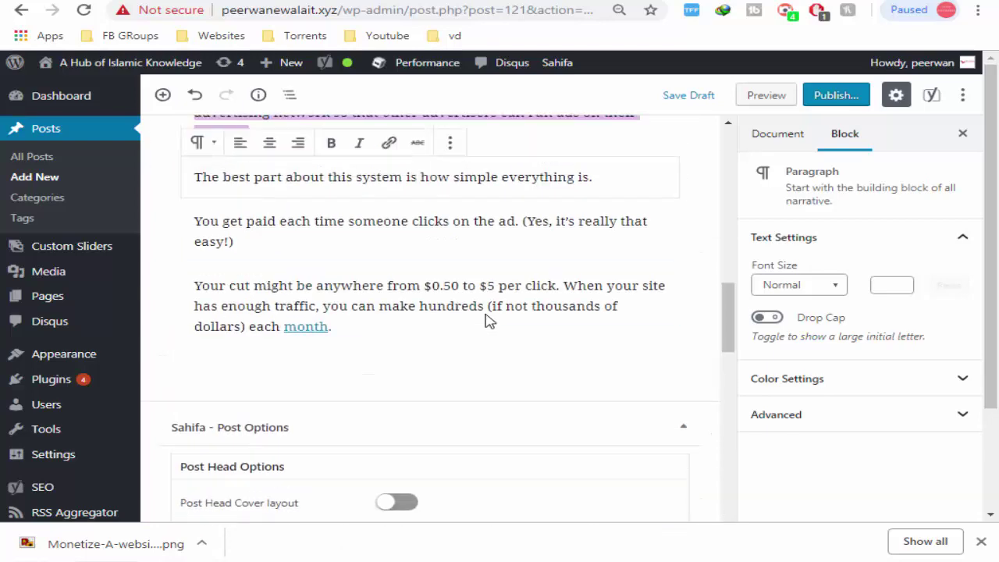
{"action": "scroll", "coordinate": [488, 320], "scroll_direction": "down", "scroll_amount": 3}
{"action": "left_click", "coordinate": [341, 283]}
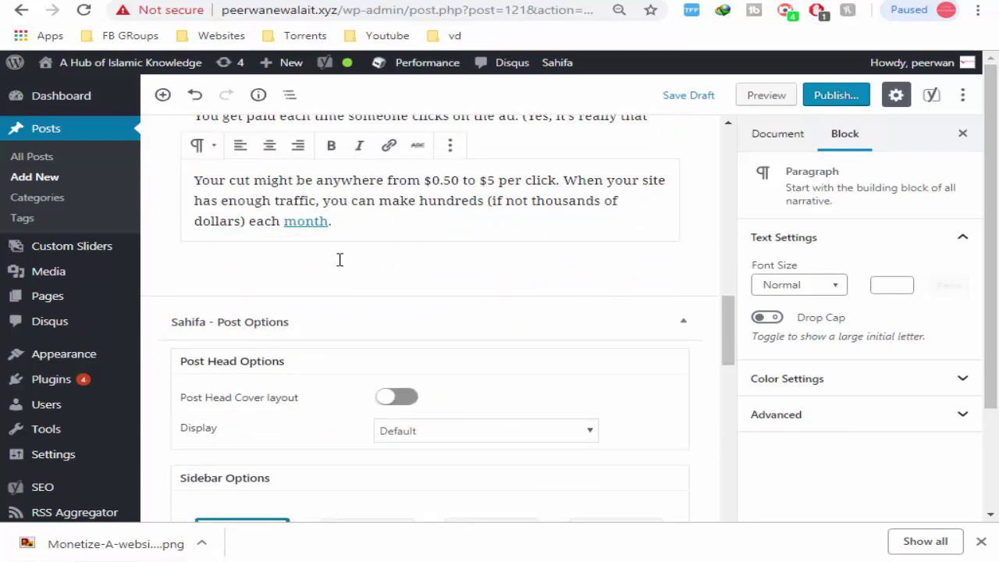
{"action": "key", "text": "Return"}
{"action": "key", "text": "ctrl+v"}
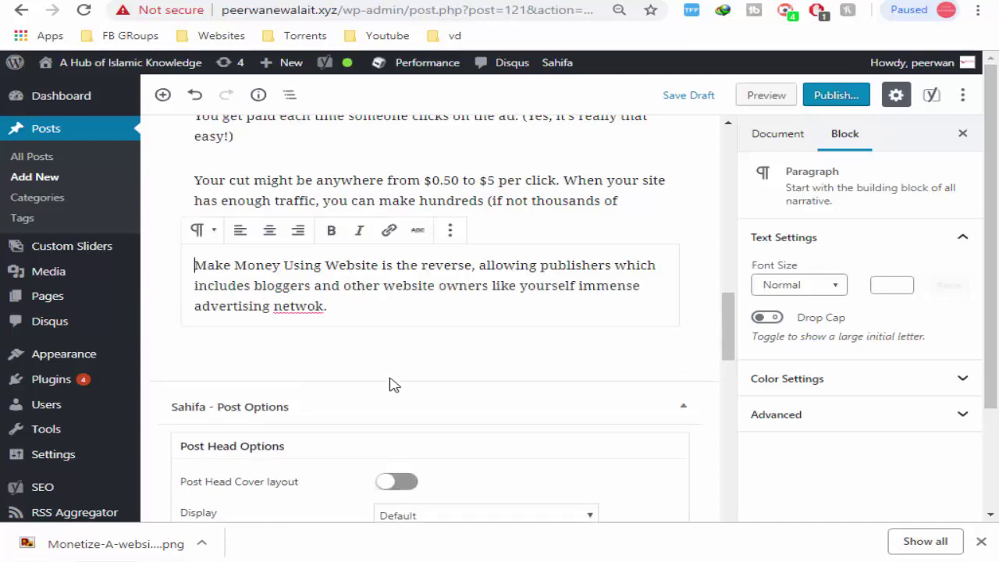
{"action": "scroll", "coordinate": [392, 390], "scroll_direction": "down", "scroll_amount": 18}
{"action": "scroll", "coordinate": [397, 394], "scroll_direction": "up", "scroll_amount": 2}
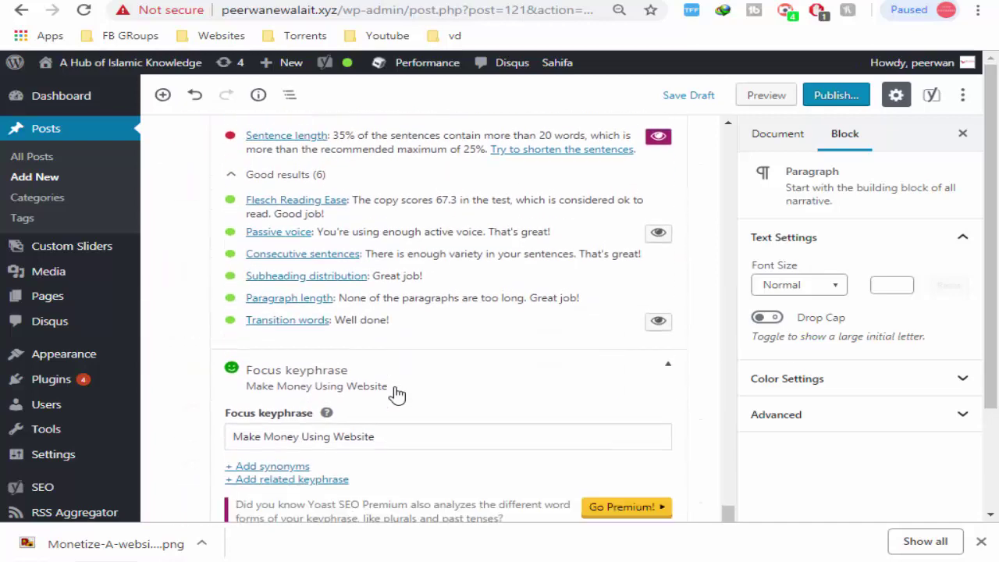
Add a closing paragraph at the end of the post reading "Thanks for visit i hope you learn.".
{"action": "scroll", "coordinate": [386, 386], "scroll_direction": "down", "scroll_amount": 4}
{"action": "scroll", "coordinate": [359, 332], "scroll_direction": "up", "scroll_amount": 15}
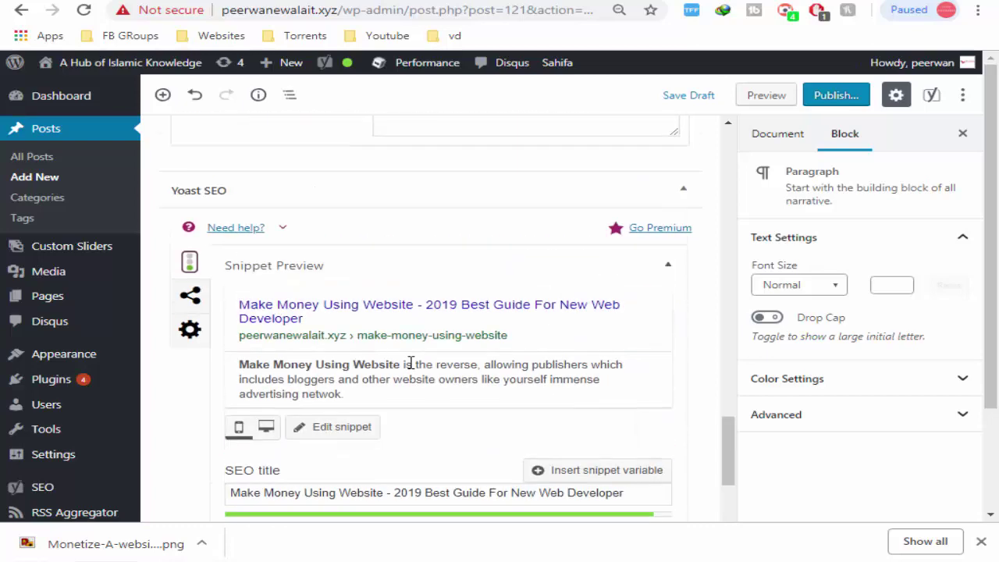
{"action": "scroll", "coordinate": [410, 363], "scroll_direction": "up", "scroll_amount": 15}
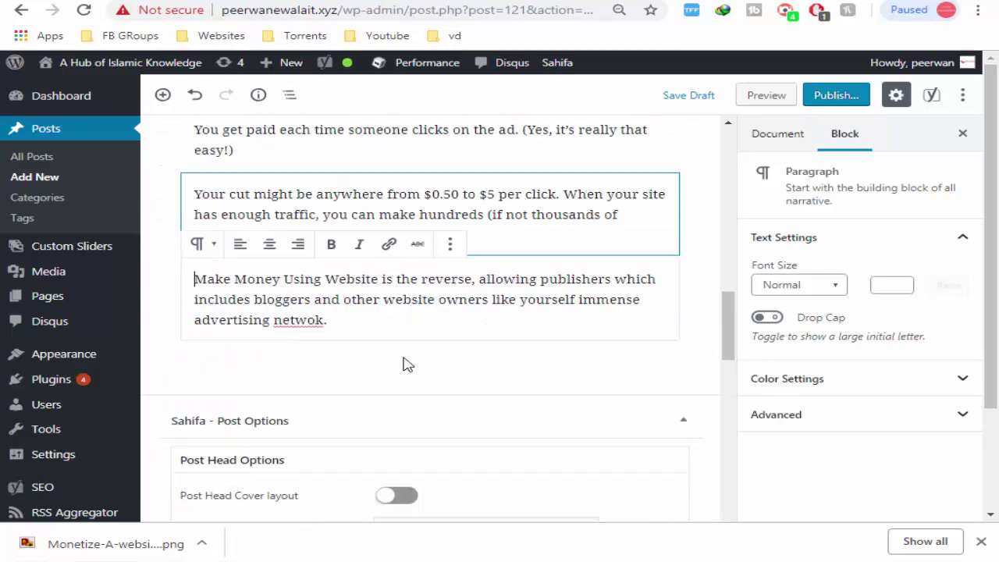
{"action": "scroll", "coordinate": [406, 365], "scroll_direction": "down", "scroll_amount": 2}
{"action": "left_click", "coordinate": [365, 161]}
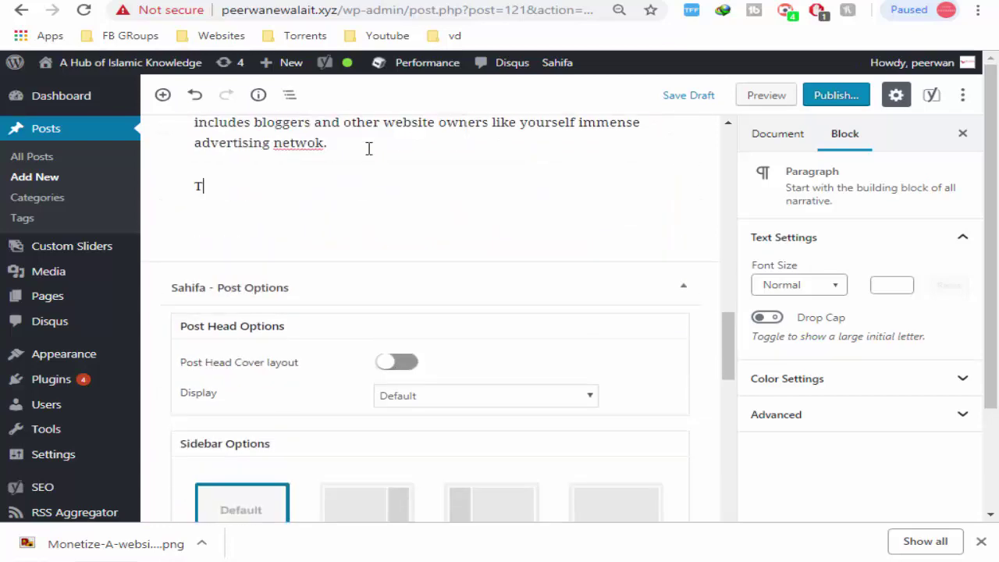
{"action": "type", "text": "Thanks for visit i ho"}
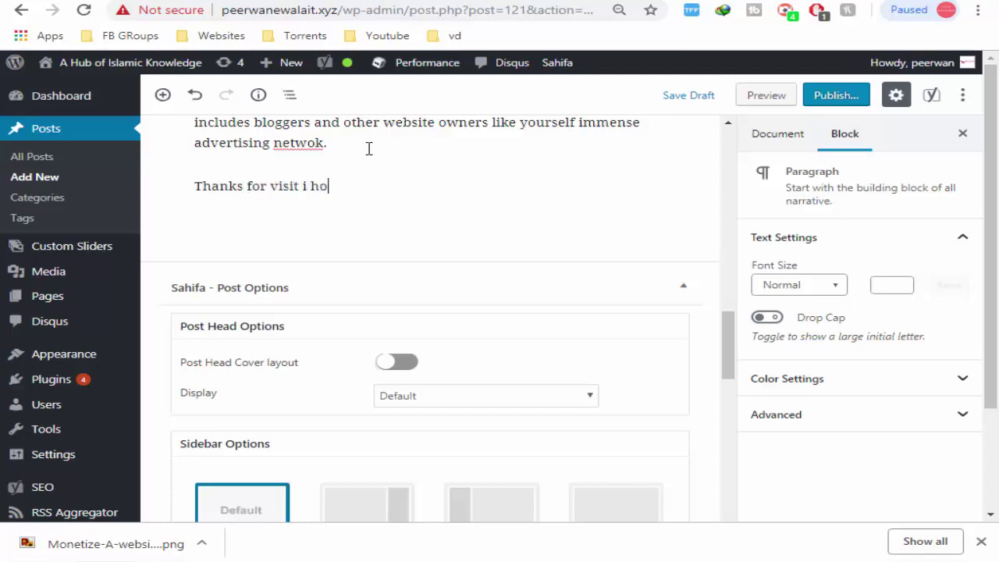
{"action": "type", "text": "pe you learn."}
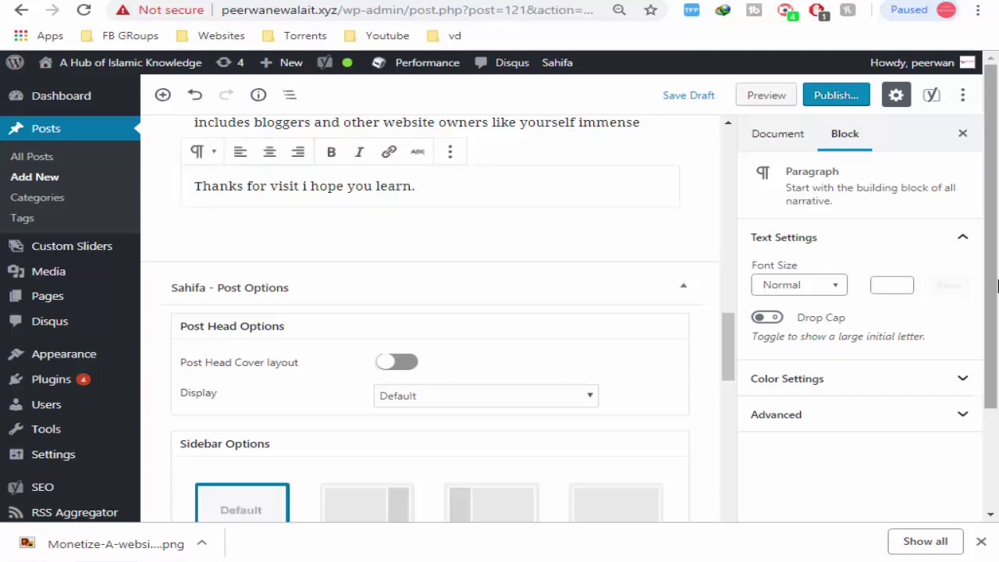
Check the Readability analysis and focus keyphrase results, and turn the Sentence length highlighting off and on again.
{"action": "scroll", "coordinate": [427, 366], "scroll_direction": "down", "scroll_amount": 10}
{"action": "scroll", "coordinate": [426, 367], "scroll_direction": "down", "scroll_amount": 5}
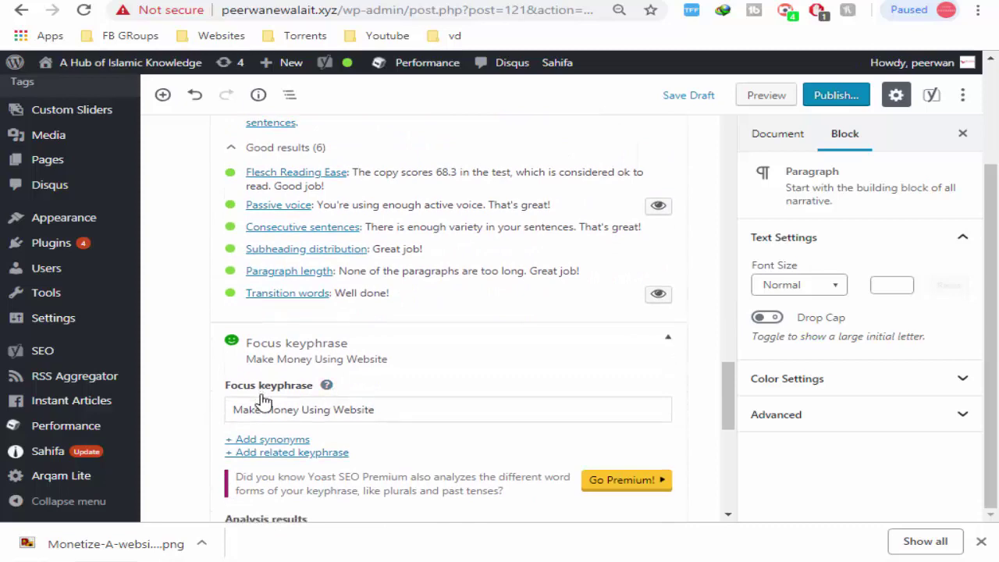
{"action": "scroll", "coordinate": [327, 410], "scroll_direction": "down", "scroll_amount": 2}
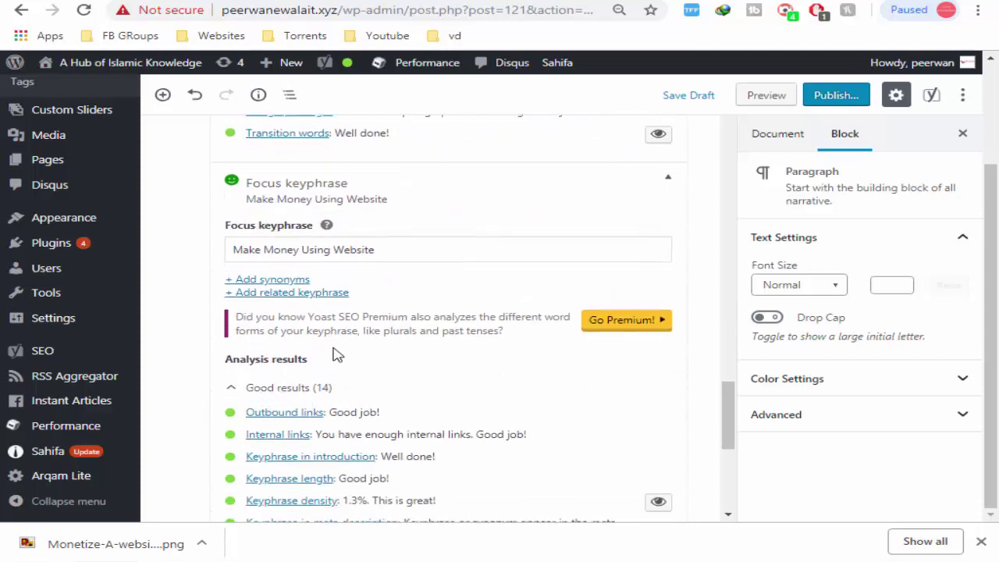
{"action": "scroll", "coordinate": [265, 290], "scroll_direction": "up", "scroll_amount": 2}
{"action": "scroll", "coordinate": [327, 359], "scroll_direction": "up", "scroll_amount": 3}
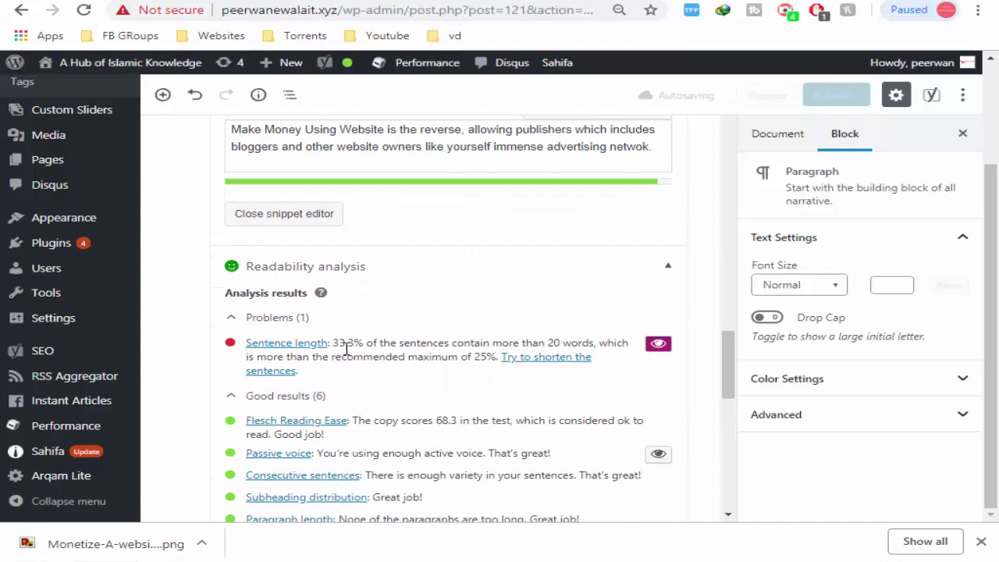
{"action": "scroll", "coordinate": [346, 351], "scroll_direction": "up", "scroll_amount": 4}
{"action": "scroll", "coordinate": [347, 359], "scroll_direction": "down", "scroll_amount": 5}
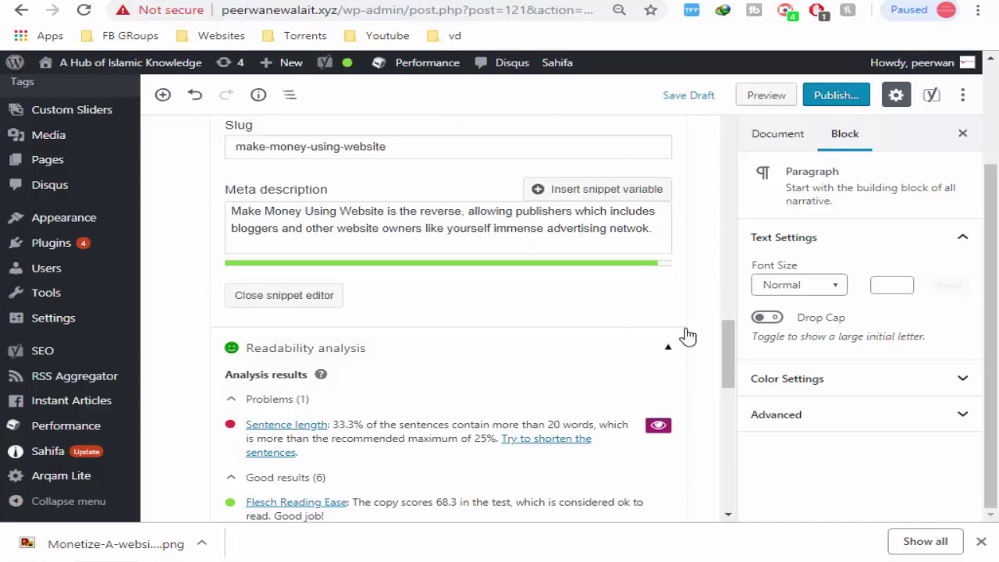
{"action": "left_click", "coordinate": [664, 430]}
{"action": "left_click", "coordinate": [659, 429]}
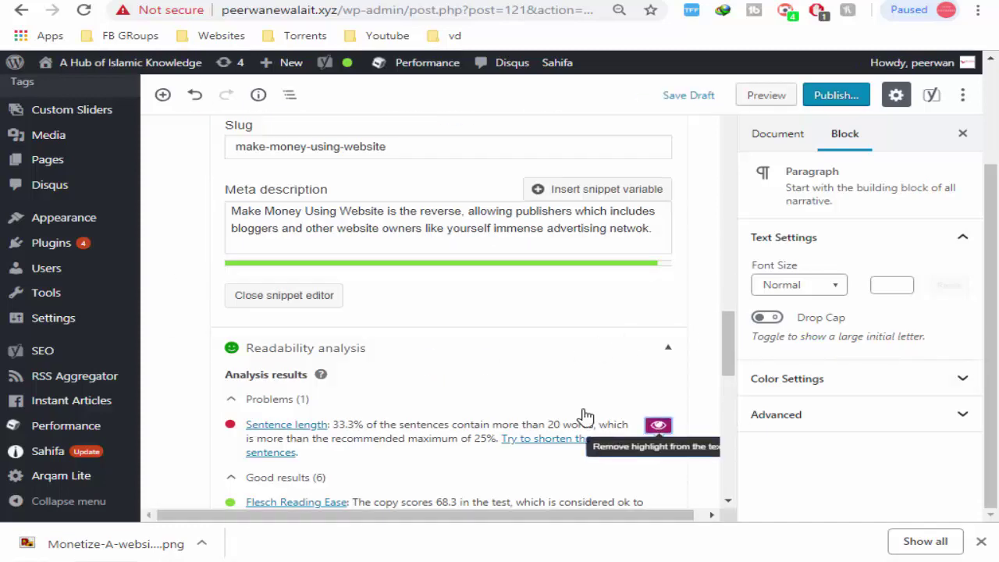
Replace "Using" with "from" in the highlighted "Make Money Using Website is the reverse" paragraph near the end of the post.
{"action": "scroll", "coordinate": [585, 417], "scroll_direction": "up", "scroll_amount": 15}
{"action": "scroll", "coordinate": [586, 416], "scroll_direction": "up", "scroll_amount": 1}
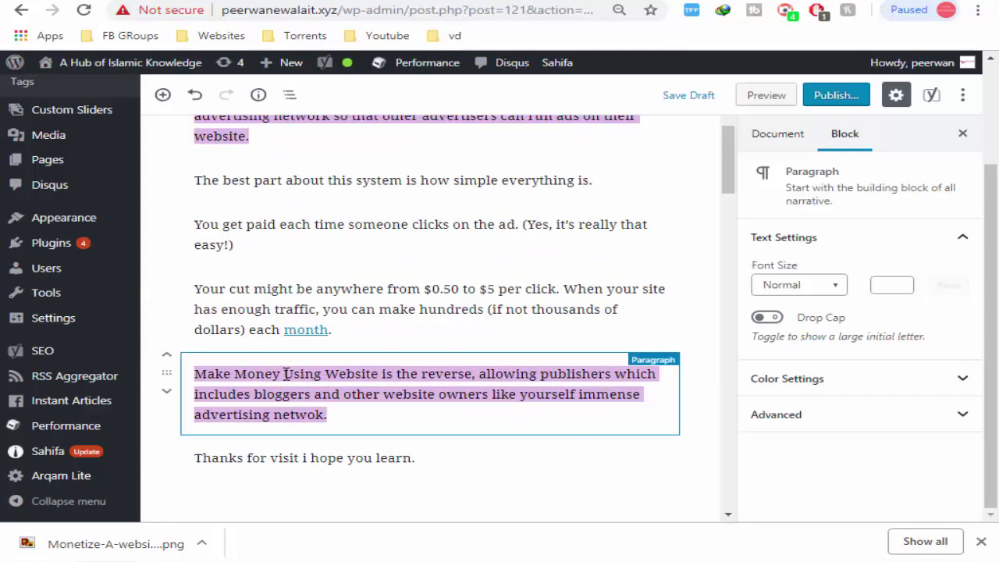
{"action": "left_click_drag", "start_coordinate": [285, 373], "coordinate": [321, 377]}
{"action": "type", "text": "fr"}
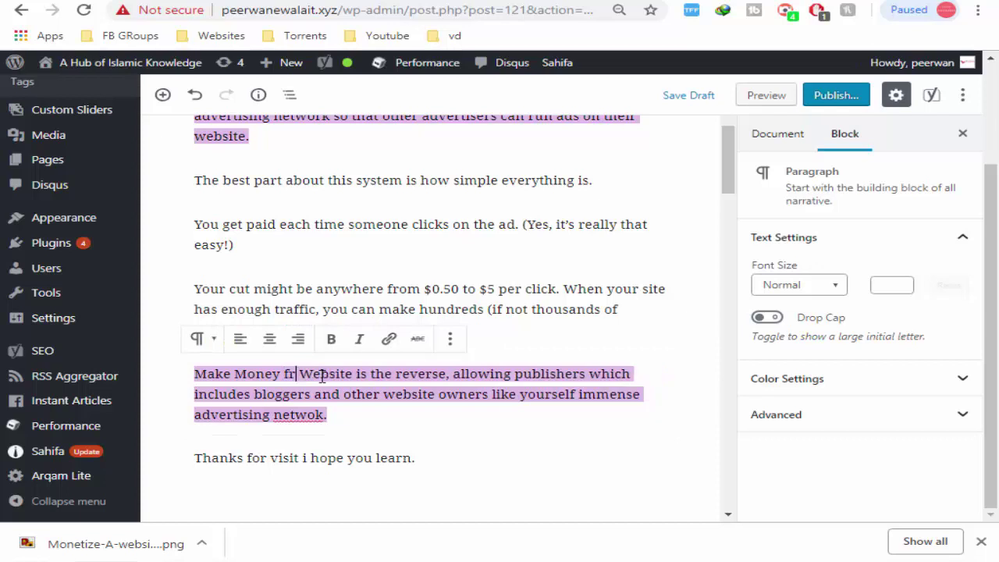
{"action": "type", "text": "om"}
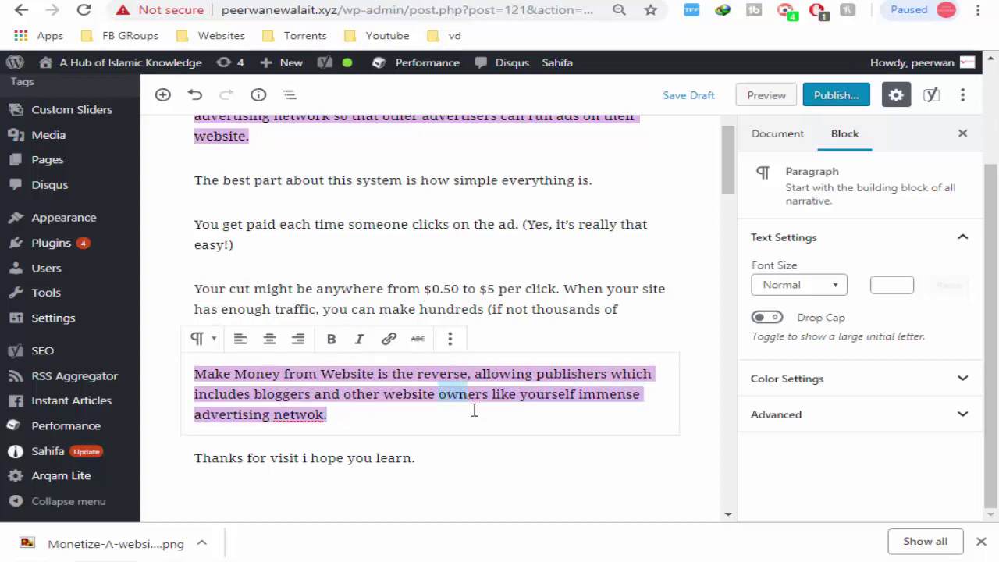
Open the websitesetup.org article on 33 ways to monetize a website in a new tab and copy its "This approach seems fairly straightforward" paragraph.
{"action": "scroll", "coordinate": [473, 411], "scroll_direction": "up", "scroll_amount": 2}
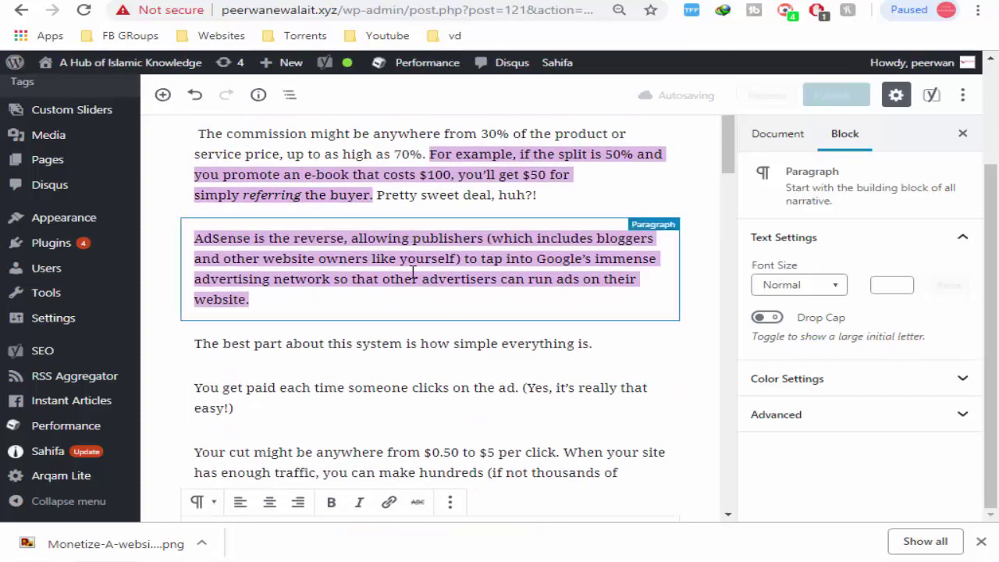
{"action": "key", "text": "ctrl+t"}
{"action": "left_click", "coordinate": [977, 10]}
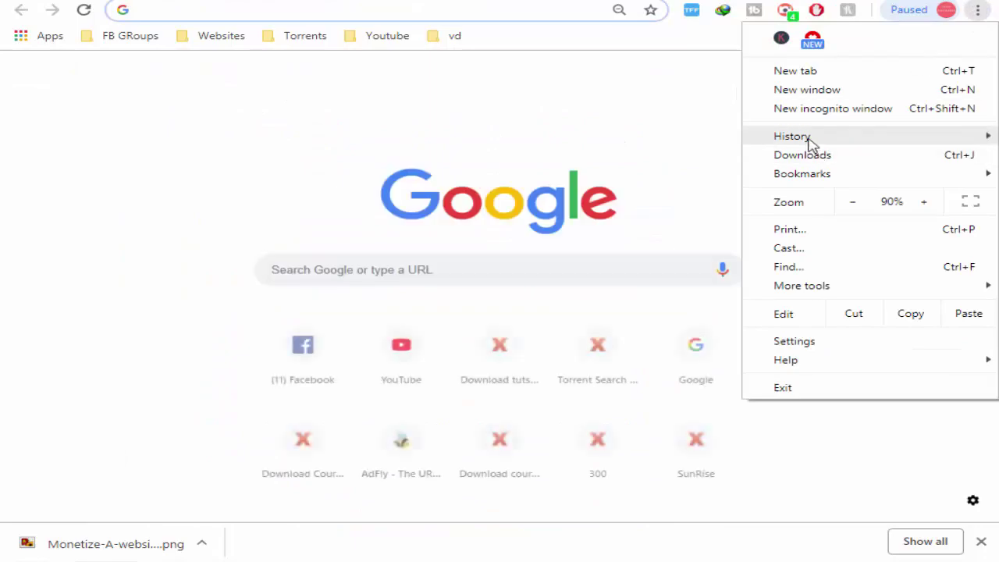
{"action": "mouse_move", "coordinate": [809, 144]}
{"action": "left_click", "coordinate": [307, 181]}
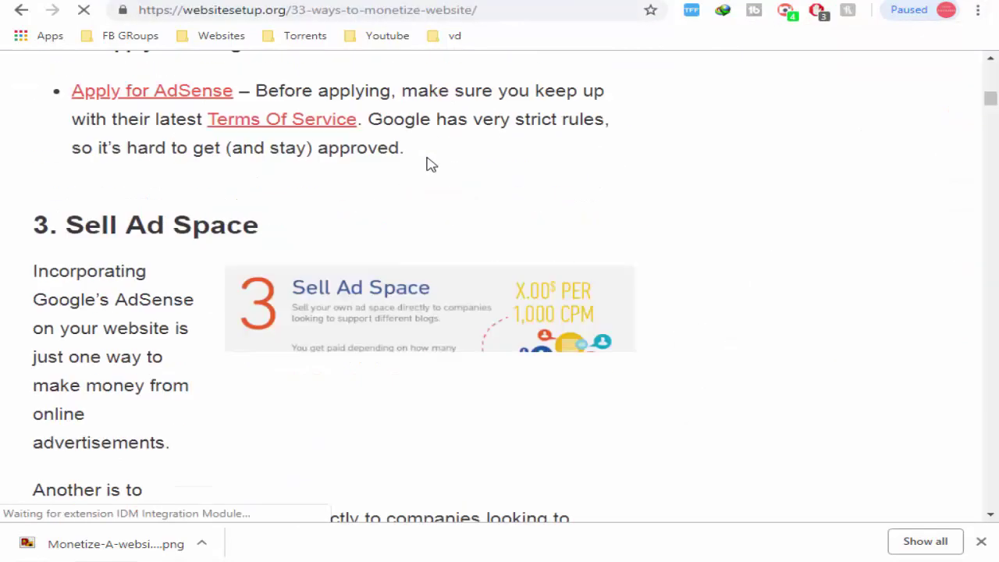
{"action": "scroll", "coordinate": [428, 164], "scroll_direction": "down", "scroll_amount": 15}
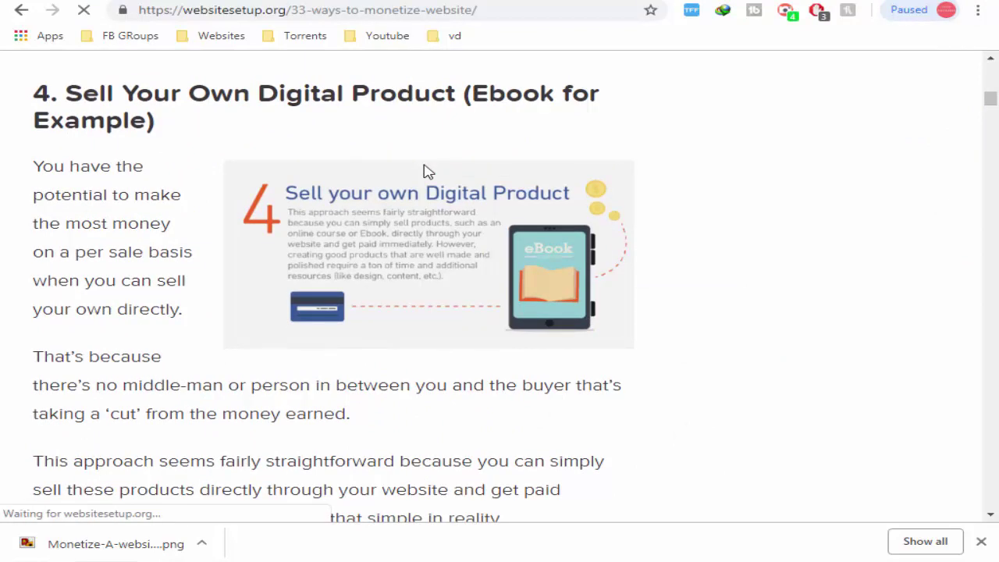
{"action": "scroll", "coordinate": [427, 168], "scroll_direction": "down", "scroll_amount": 3}
{"action": "left_click_drag", "start_coordinate": [31, 299], "coordinate": [312, 344]}
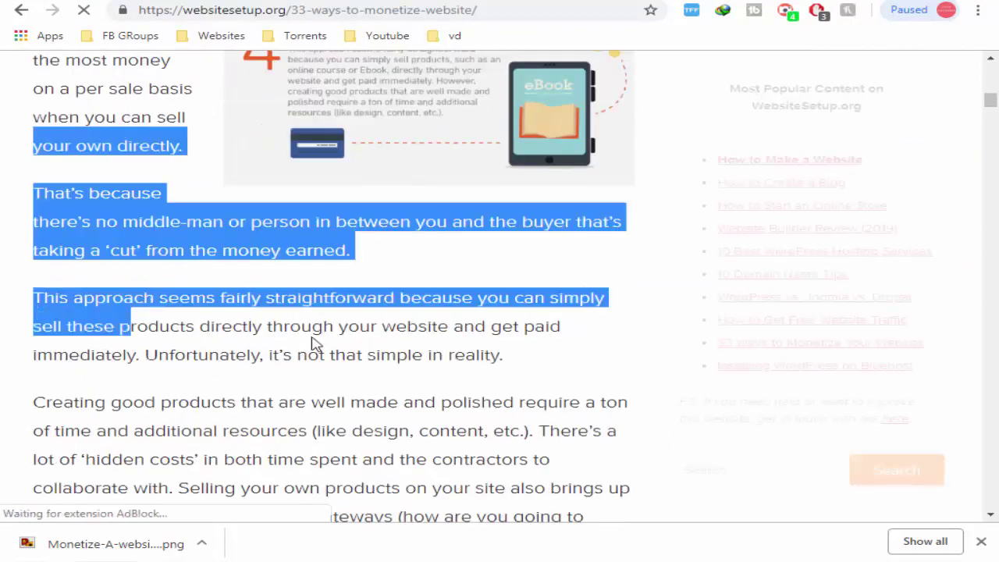
{"action": "left_click", "coordinate": [423, 346]}
{"action": "left_click_drag", "start_coordinate": [504, 357], "coordinate": [35, 298]}
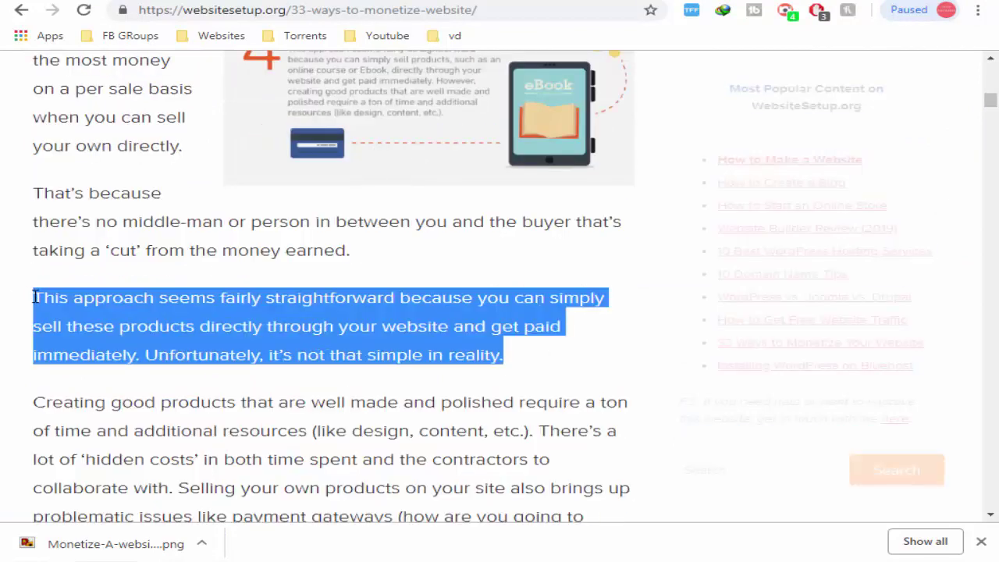
Replace the highlighted "AdSense is the reverse" paragraph in the post with the copied "This approach seems fairly straightforward" text.
{"action": "left_click", "coordinate": [135, 2]}
{"action": "left_click_drag", "start_coordinate": [314, 302], "coordinate": [207, 256]}
{"action": "left_click", "coordinate": [201, 246]}
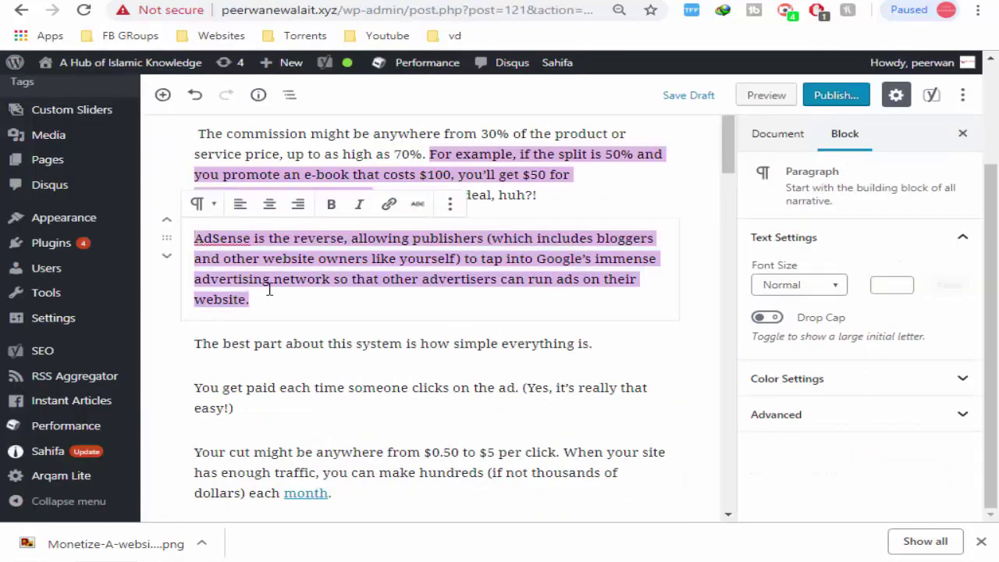
{"action": "left_click_drag", "start_coordinate": [258, 297], "coordinate": [184, 245]}
{"action": "key", "text": "BackSpace"}
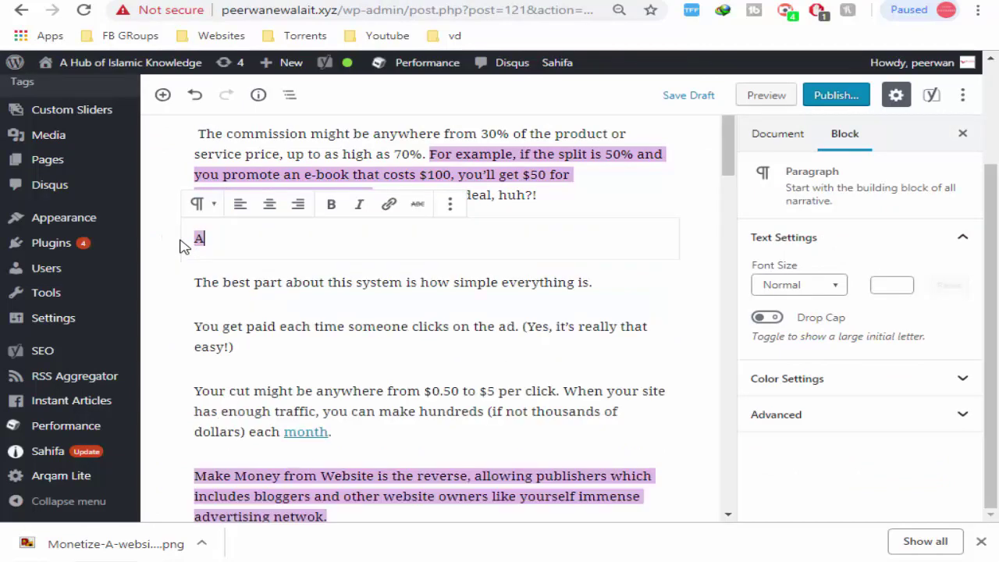
{"action": "key", "text": "BackSpace"}
{"action": "key", "text": "ctrl+z"}
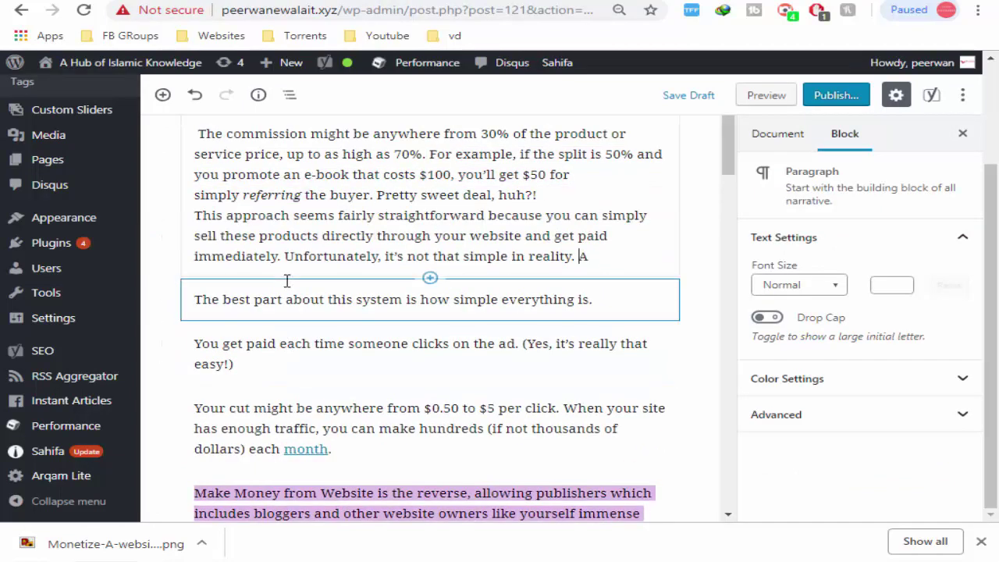
Check the Sentence length result and clear the highlighted "Make Money from Website is the reverse" paragraph.
{"action": "scroll", "coordinate": [319, 352], "scroll_direction": "down", "scroll_amount": 5}
{"action": "scroll", "coordinate": [320, 347], "scroll_direction": "down", "scroll_amount": 10}
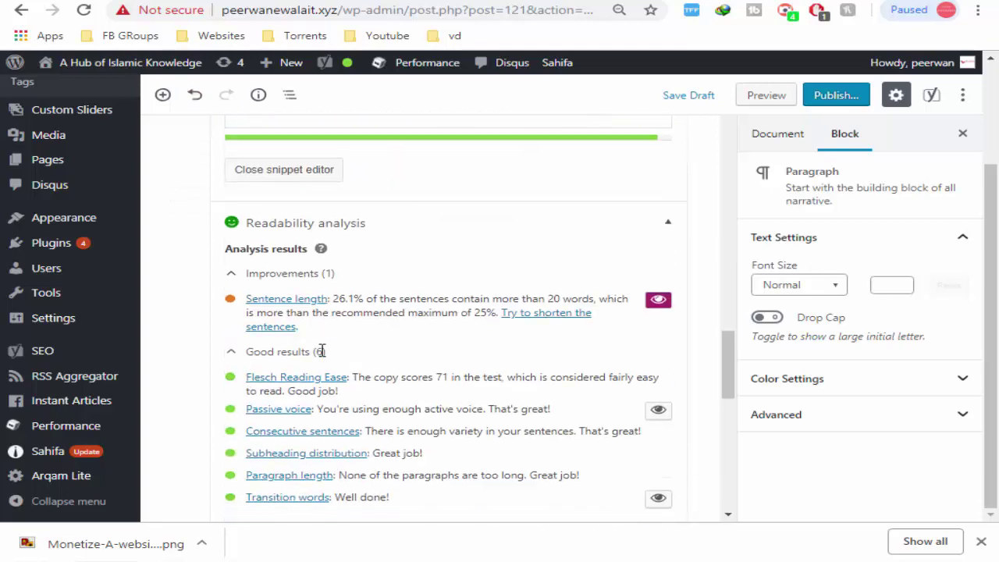
{"action": "scroll", "coordinate": [507, 364], "scroll_direction": "up", "scroll_amount": 15}
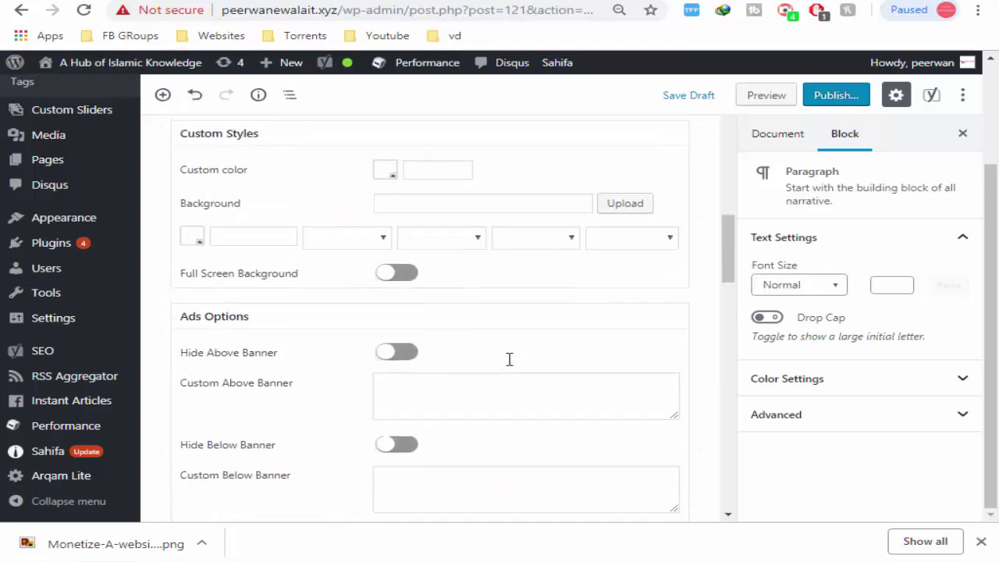
{"action": "scroll", "coordinate": [508, 363], "scroll_direction": "down", "scroll_amount": 3}
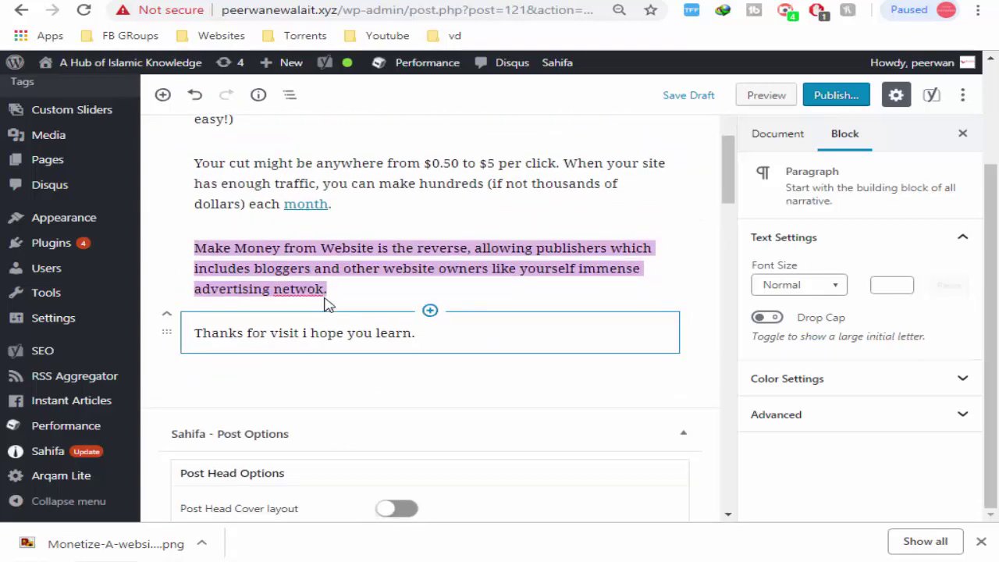
{"action": "left_click_drag", "start_coordinate": [343, 289], "coordinate": [210, 264]}
{"action": "key", "text": "BackSpace"}
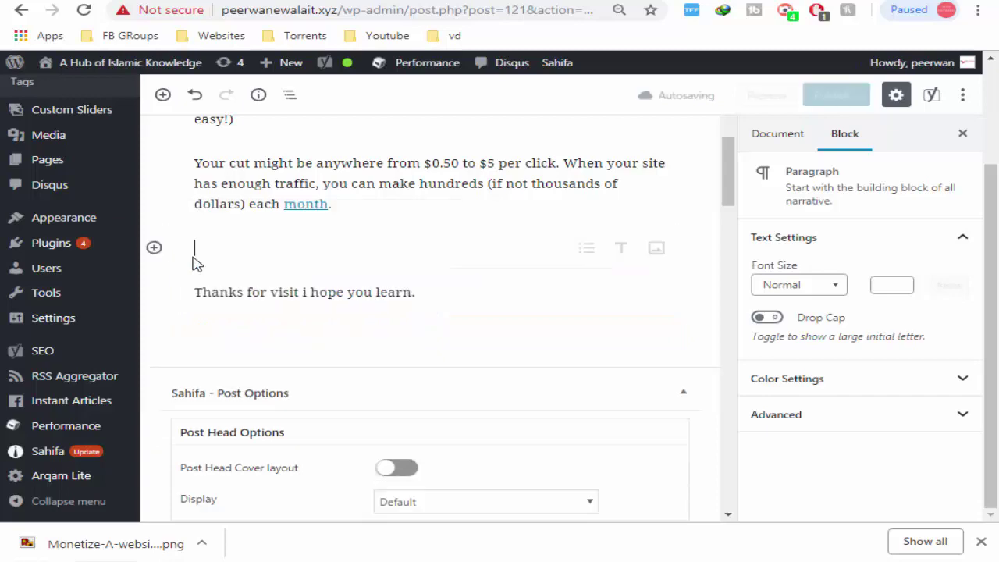
Copy the paragraph beginning "Accepting one-off donations isn't a fast road to wealth" from the donations section of the websitesetup.org article.
{"action": "key", "text": "ctrl+Tab"}
{"action": "scroll", "coordinate": [472, 341], "scroll_direction": "down", "scroll_amount": 3}
{"action": "scroll", "coordinate": [472, 341], "scroll_direction": "down", "scroll_amount": 3}
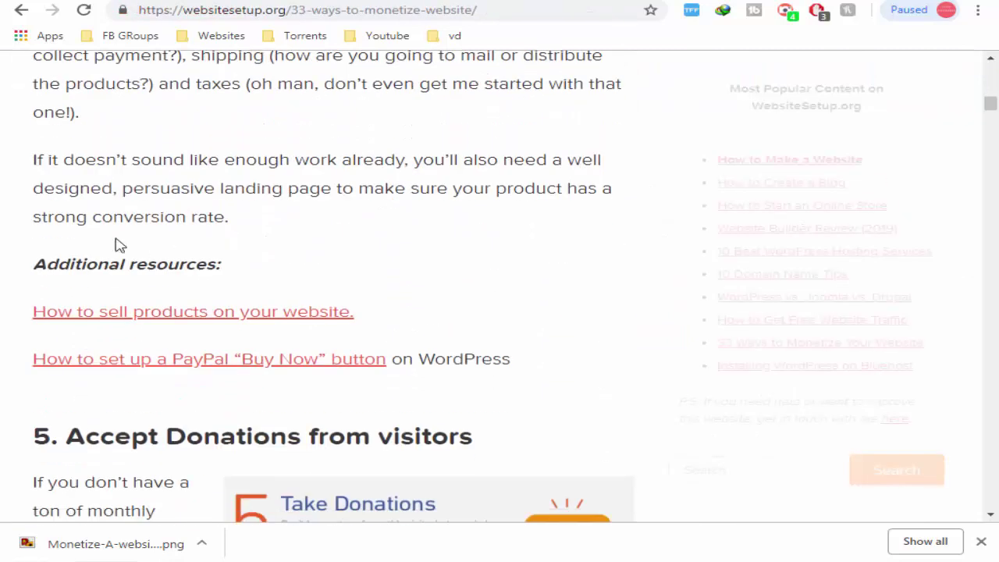
{"action": "left_click_drag", "start_coordinate": [88, 185], "coordinate": [263, 232]}
{"action": "scroll", "coordinate": [263, 268], "scroll_direction": "down", "scroll_amount": 7}
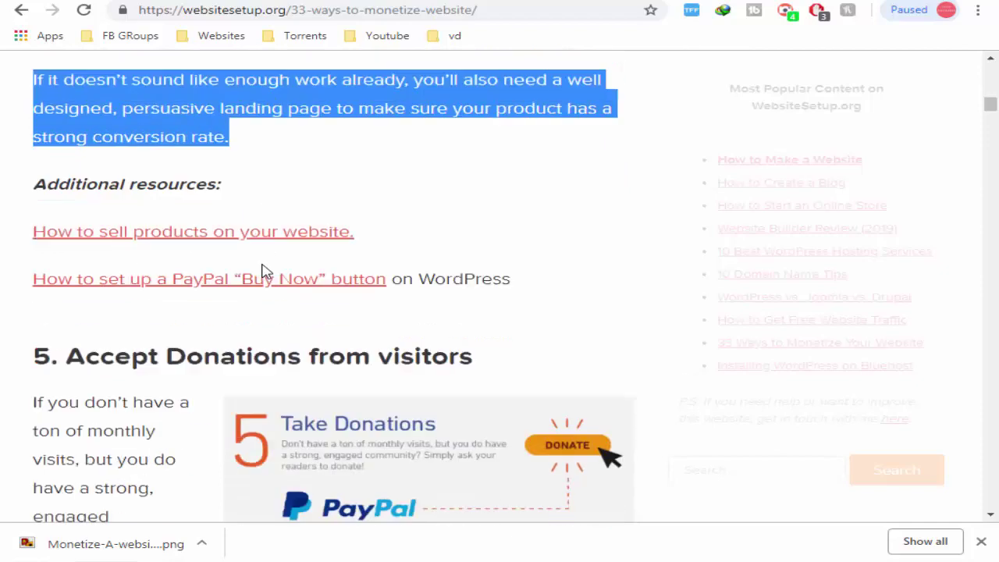
{"action": "scroll", "coordinate": [53, 149], "scroll_direction": "up", "scroll_amount": 2}
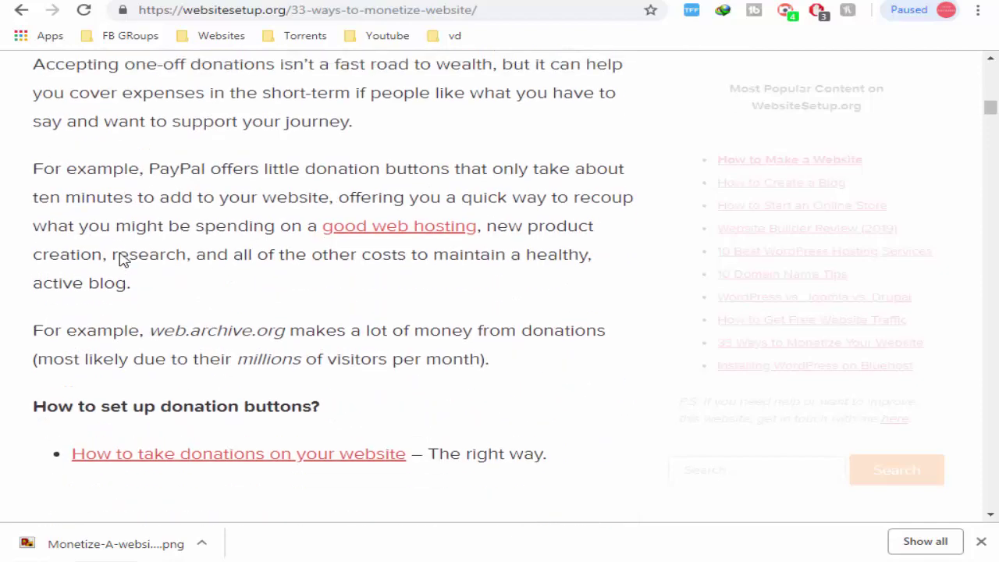
{"action": "left_click_drag", "start_coordinate": [33, 209], "coordinate": [374, 280]}
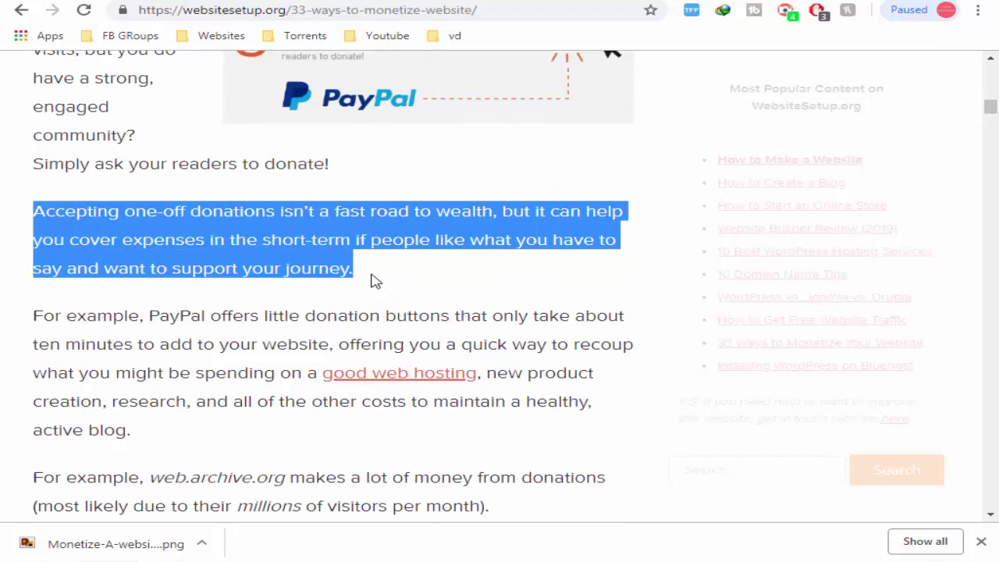
{"action": "key", "text": "ctrl+c"}
Paste the copied donations paragraph into the post after the "Your cut might be" paragraph.
{"action": "key", "text": "ctrl+Tab"}
{"action": "left_click", "coordinate": [312, 205]}
{"action": "key", "text": "Return"}
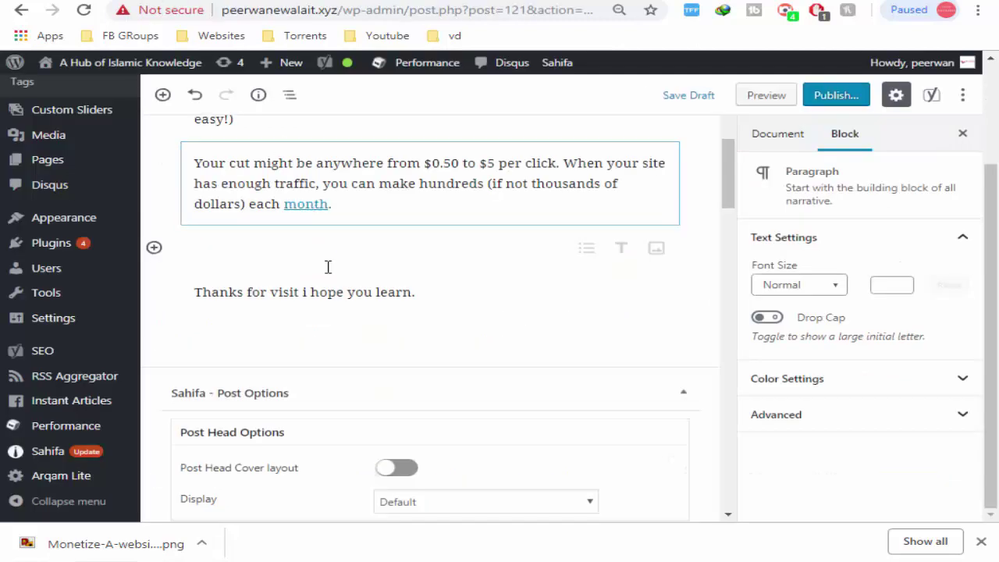
{"action": "key", "text": "ctrl+v"}
Check the Sentence length result in the Readability analysis and refresh its highlighting to locate the overlong sentences in the post.
{"action": "scroll", "coordinate": [270, 299], "scroll_direction": "down", "scroll_amount": 15}
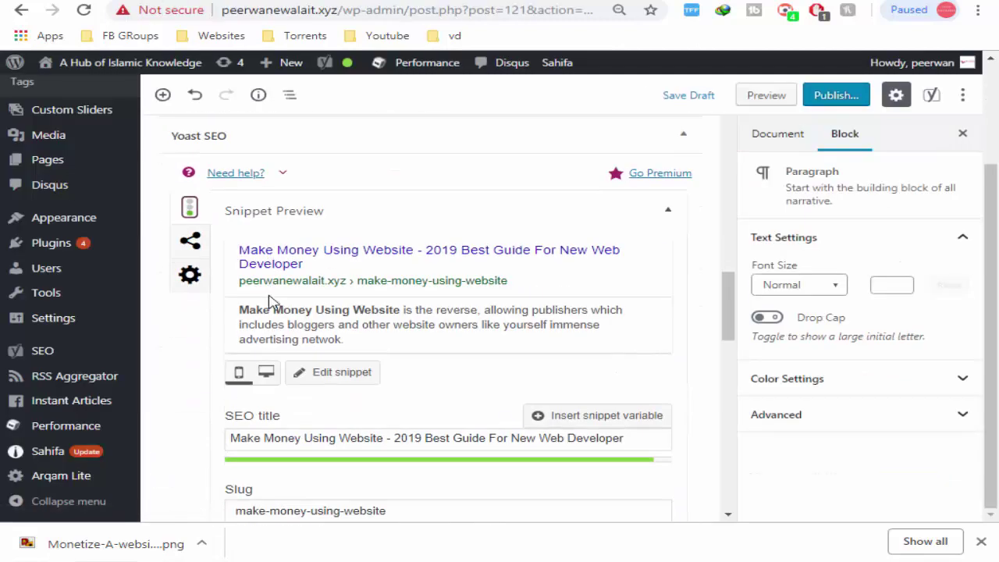
{"action": "scroll", "coordinate": [269, 302], "scroll_direction": "down", "scroll_amount": 2}
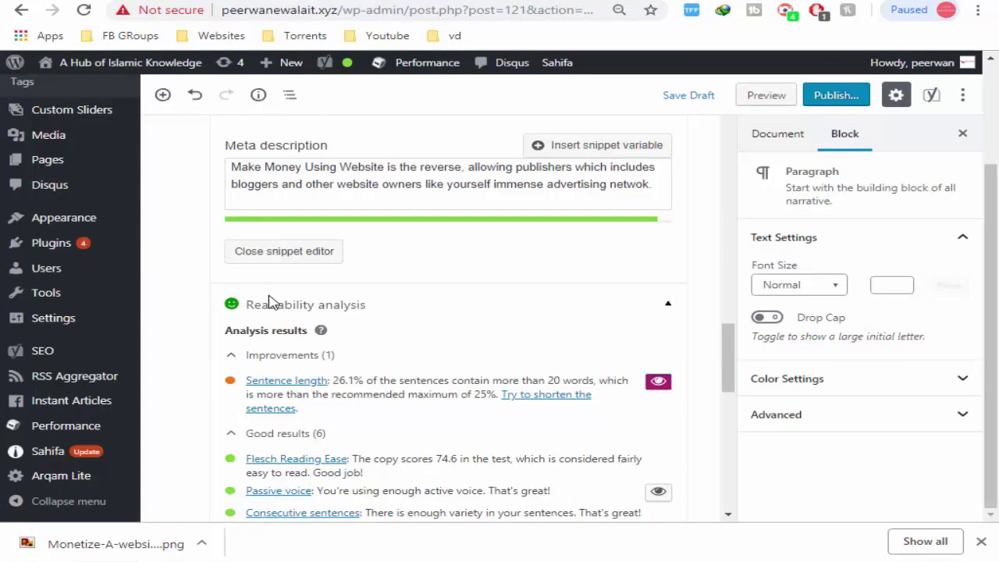
{"action": "scroll", "coordinate": [269, 302], "scroll_direction": "down", "scroll_amount": 2}
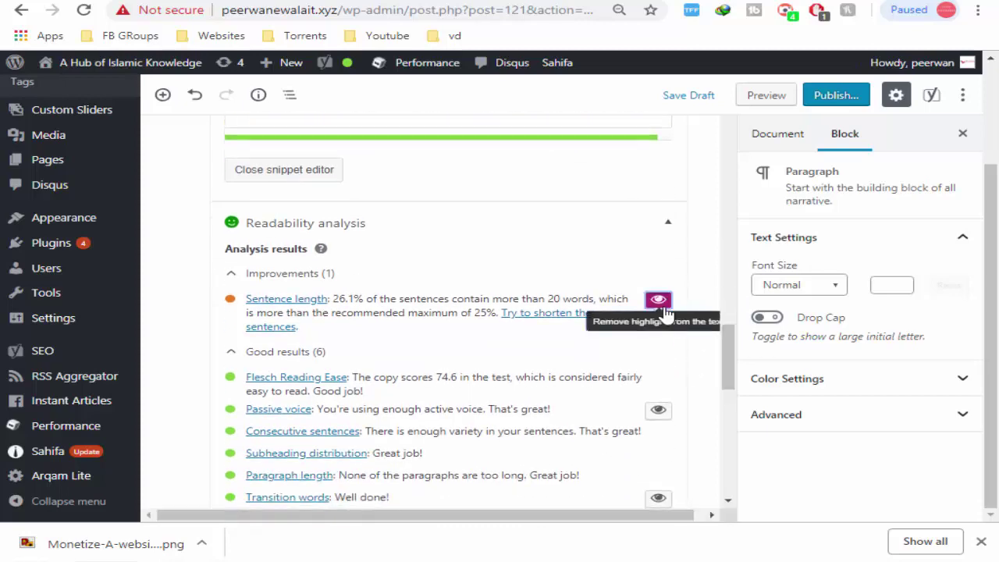
{"action": "scroll", "coordinate": [655, 316], "scroll_direction": "up", "scroll_amount": 20}
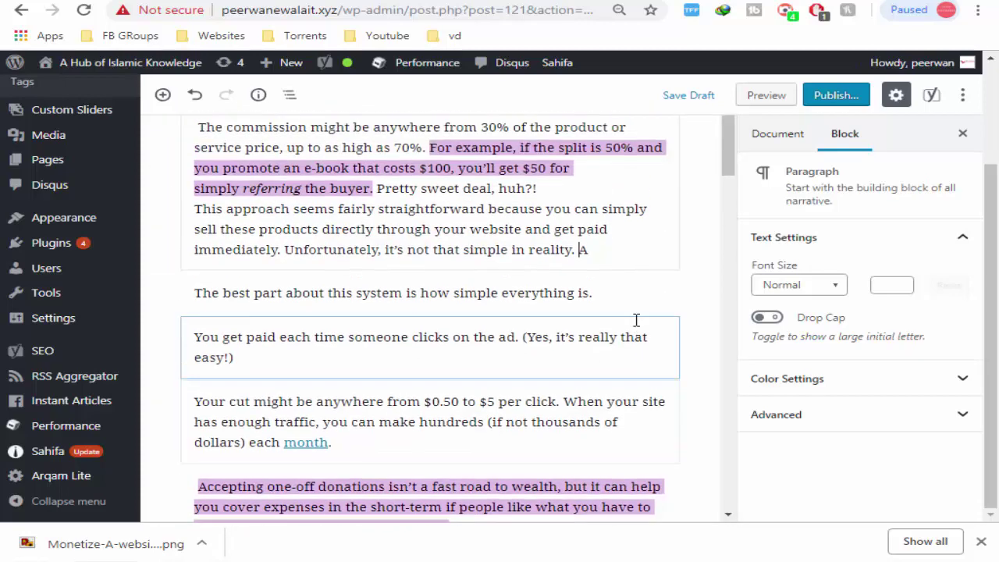
Clear the highlighted paragraph beginning "Accepting one-off donations isn't a fast road to wealth" from the post.
{"action": "scroll", "coordinate": [636, 320], "scroll_direction": "down", "scroll_amount": 3}
{"action": "left_click", "coordinate": [350, 265]}
{"action": "triple_click", "coordinate": [374, 273]}
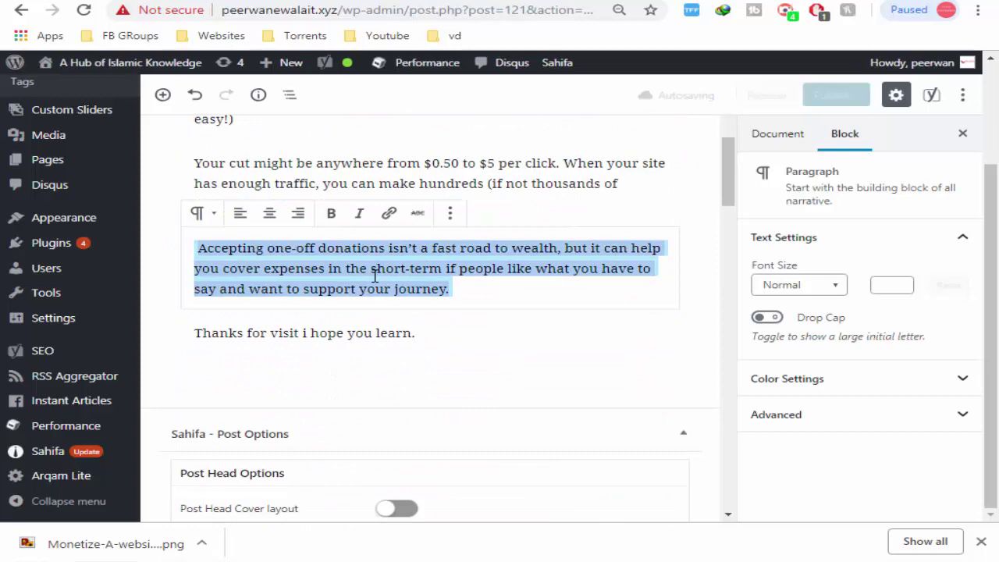
{"action": "key", "text": "BackSpace"}
Copy "For example, if your website is all about the latest iOS games for iPhones and iPads," from the websitesetup.org article into the emptied paragraph.
{"action": "key", "text": "ctrl+Tab"}
{"action": "scroll", "coordinate": [463, 325], "scroll_direction": "down", "scroll_amount": 5}
{"action": "scroll", "coordinate": [150, 236], "scroll_direction": "up", "scroll_amount": 1}
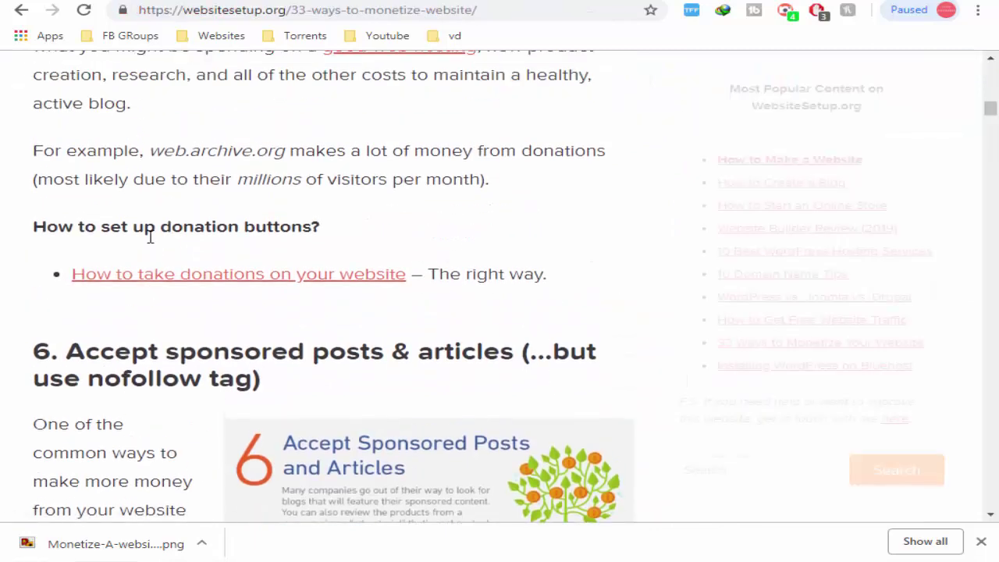
{"action": "scroll", "coordinate": [144, 257], "scroll_direction": "down", "scroll_amount": 6}
{"action": "scroll", "coordinate": [86, 285], "scroll_direction": "down", "scroll_amount": 4}
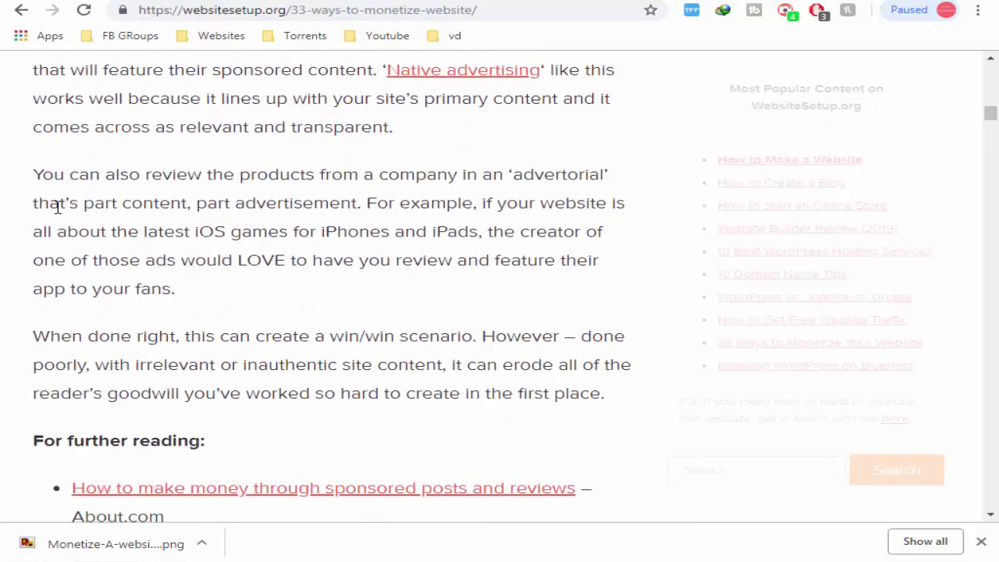
{"action": "left_click_drag", "start_coordinate": [45, 178], "coordinate": [242, 232]}
{"action": "left_click", "coordinate": [243, 234]}
{"action": "left_click_drag", "start_coordinate": [368, 204], "coordinate": [495, 235]}
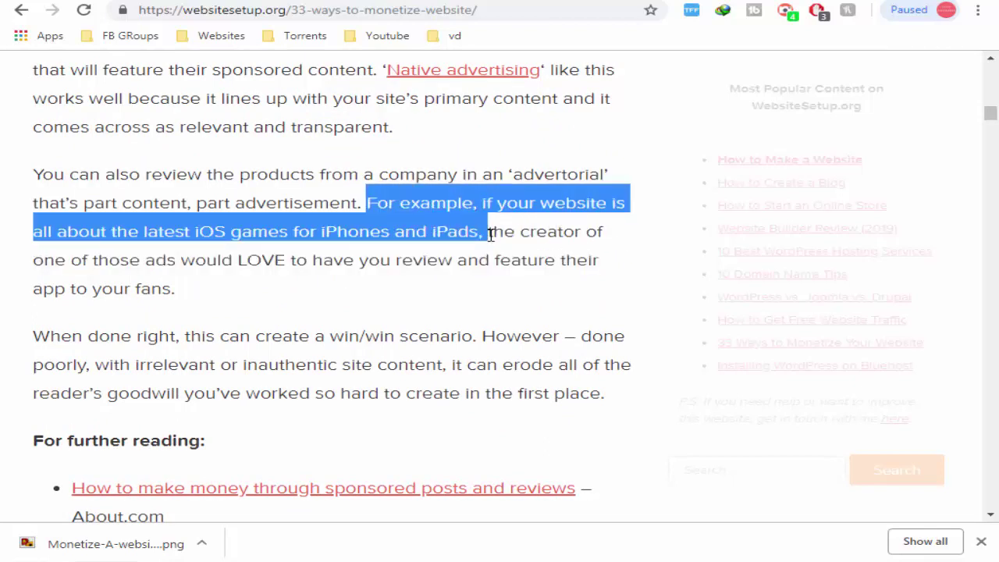
{"action": "key", "text": "ctrl+c"}
{"action": "key", "text": "ctrl+Tab"}
{"action": "key", "text": "ctrl+v"}
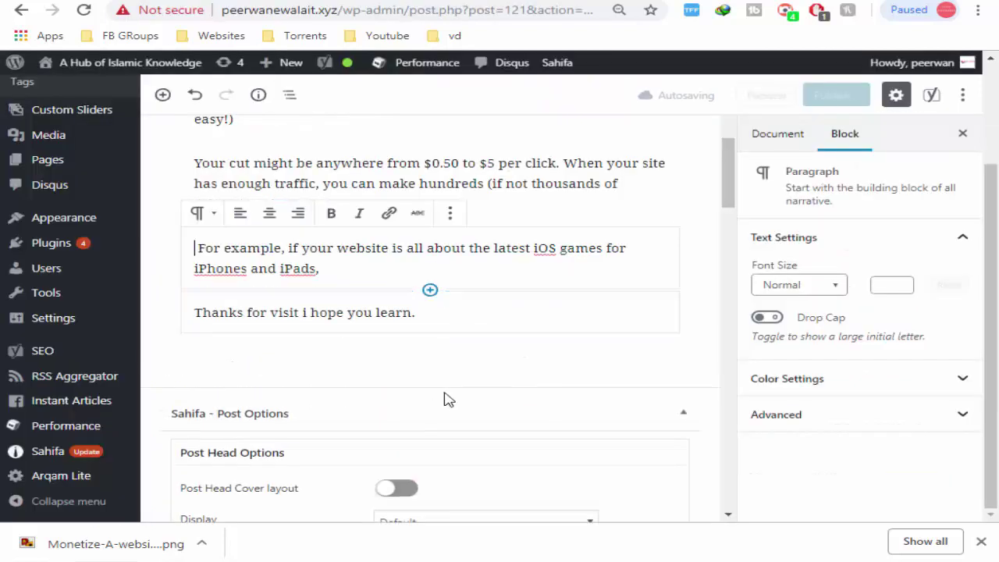
Review the Yoast Readability analysis and Focus keyphrase results, including reading ease, sentence length and text length.
{"action": "scroll", "coordinate": [441, 402], "scroll_direction": "down", "scroll_amount": 10}
{"action": "scroll", "coordinate": [436, 404], "scroll_direction": "down", "scroll_amount": 10}
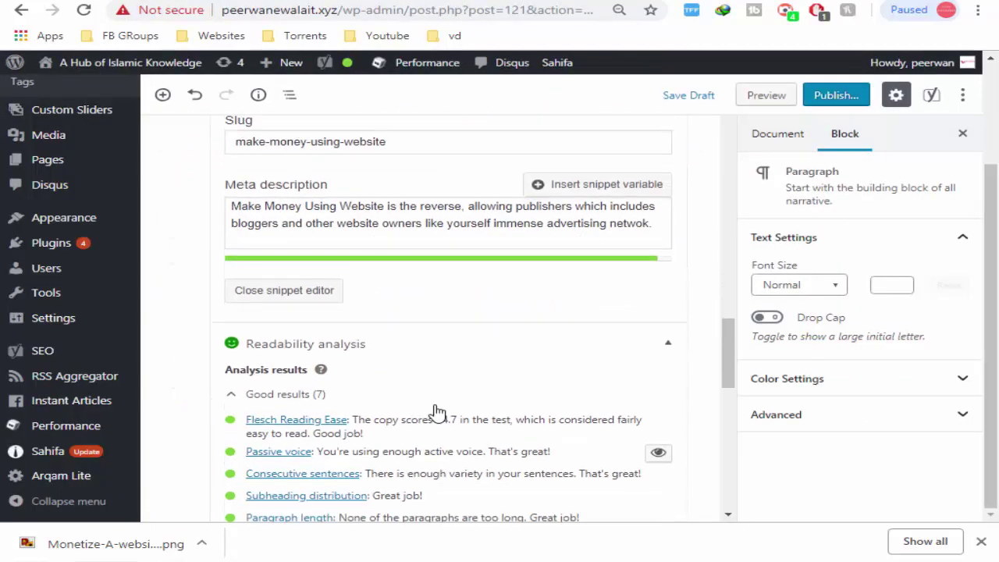
{"action": "scroll", "coordinate": [365, 320], "scroll_direction": "down", "scroll_amount": 1}
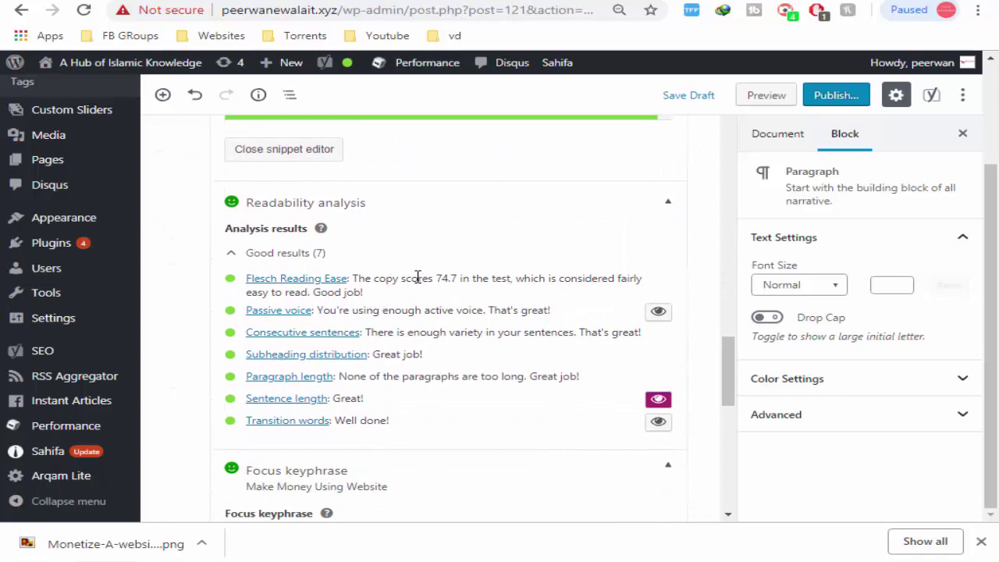
{"action": "left_click_drag", "start_coordinate": [439, 277], "coordinate": [457, 290]}
{"action": "left_click", "coordinate": [459, 285]}
{"action": "scroll", "coordinate": [394, 316], "scroll_direction": "down", "scroll_amount": 3}
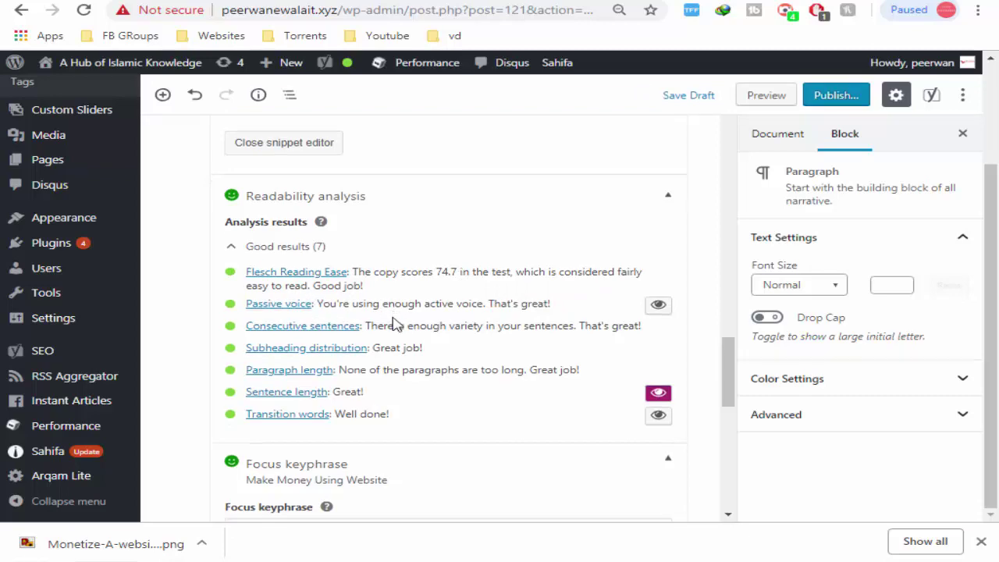
{"action": "scroll", "coordinate": [393, 323], "scroll_direction": "up", "scroll_amount": 2}
{"action": "scroll", "coordinate": [397, 324], "scroll_direction": "down", "scroll_amount": 2}
{"action": "scroll", "coordinate": [397, 324], "scroll_direction": "down", "scroll_amount": 1}
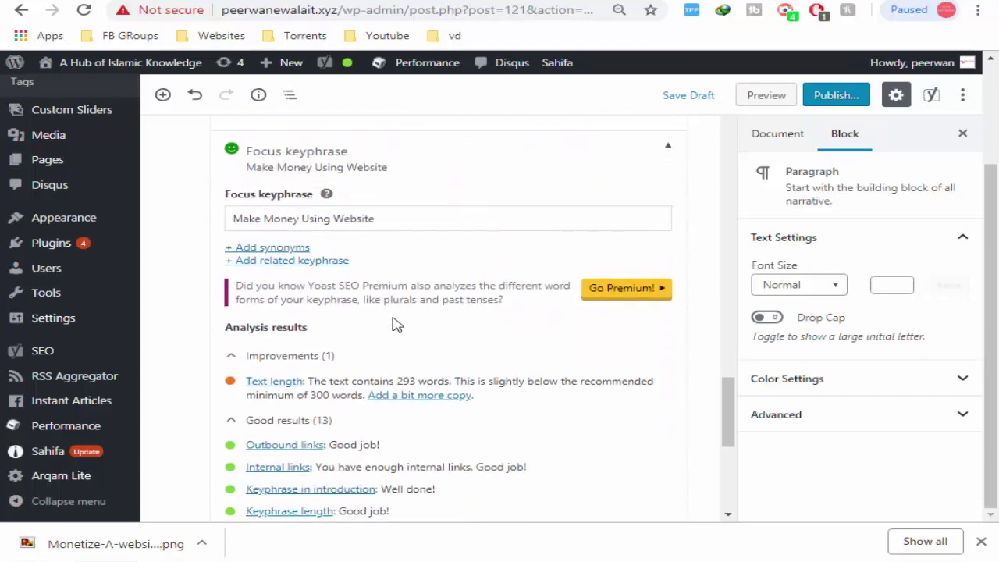
Select the rest of the article's iOS games sentence, from "the creator of" to "app to your fans.", for copying.
{"action": "key", "text": "ctrl+Tab"}
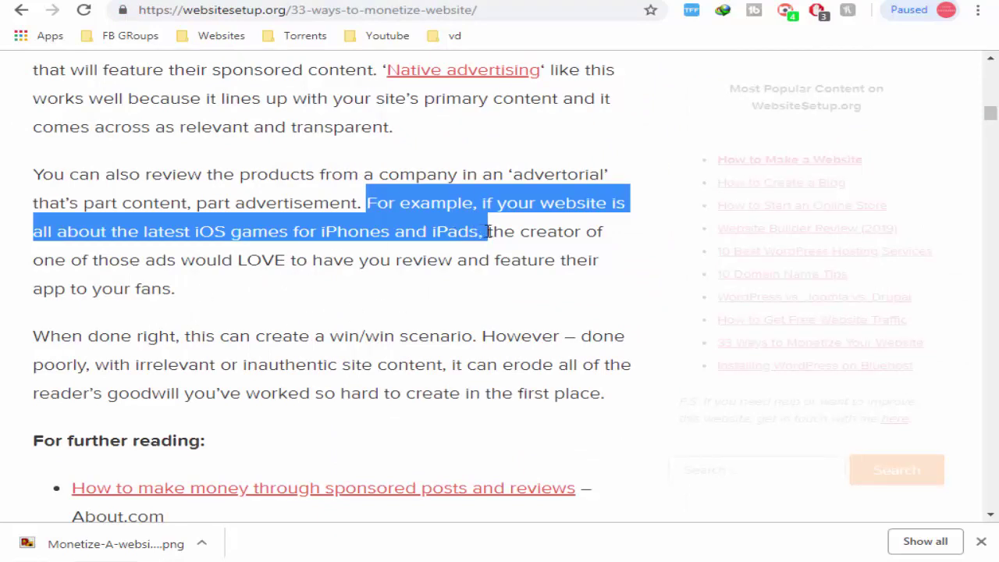
{"action": "left_click", "coordinate": [348, 267]}
{"action": "left_click_drag", "start_coordinate": [366, 295], "coordinate": [492, 232]}
Paste the copied remainder of the sentence into the post after "iPhones and iPads,".
{"action": "key", "text": "ctrl+Tab"}
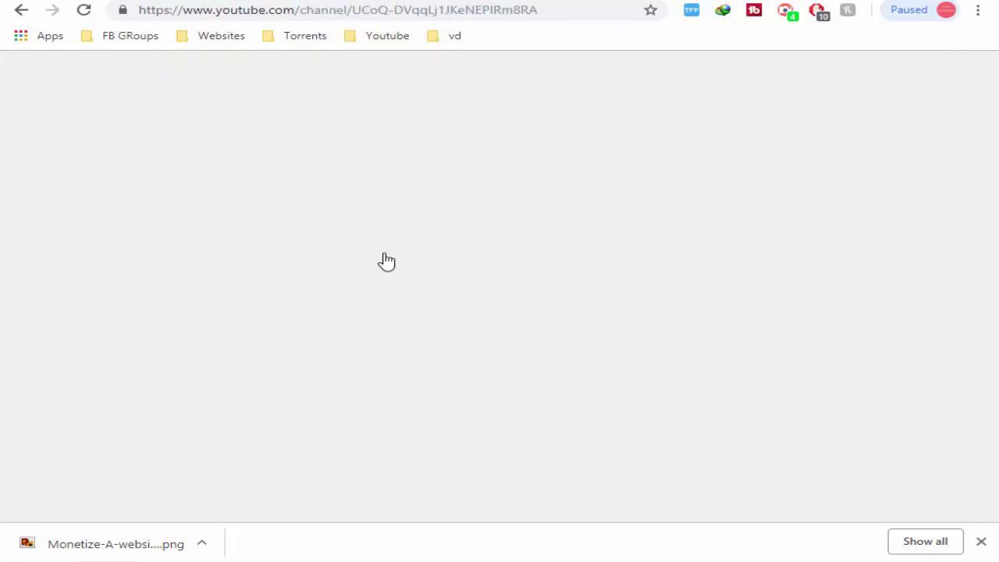
{"action": "key", "text": "ctrl+Tab"}
{"action": "scroll", "coordinate": [319, 288], "scroll_direction": "up", "scroll_amount": 6}
{"action": "scroll", "coordinate": [361, 293], "scroll_direction": "up", "scroll_amount": 15}
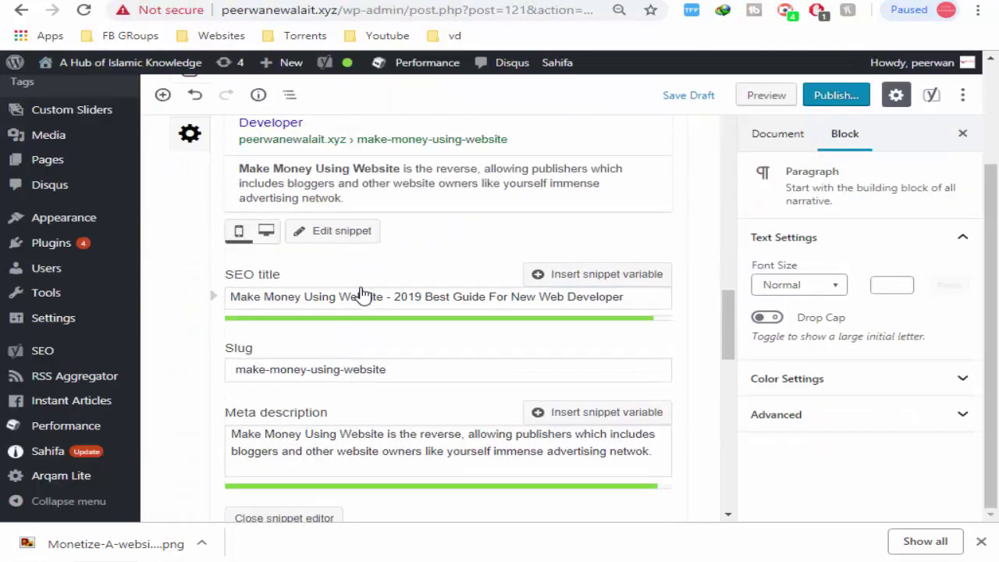
{"action": "scroll", "coordinate": [362, 293], "scroll_direction": "up", "scroll_amount": 4}
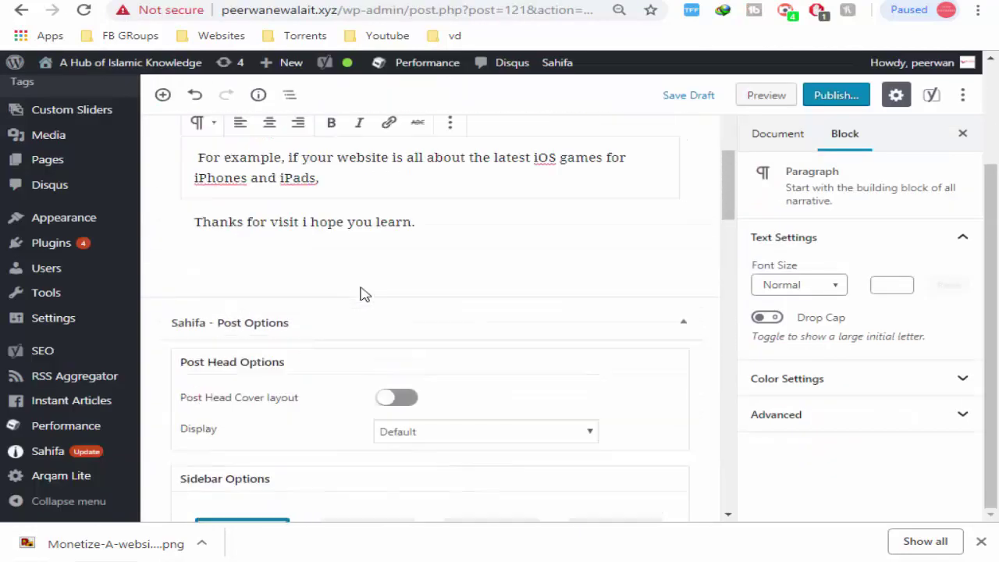
{"action": "scroll", "coordinate": [368, 296], "scroll_direction": "down", "scroll_amount": 1}
{"action": "left_click", "coordinate": [349, 196]}
{"action": "right_click", "coordinate": [349, 197]}
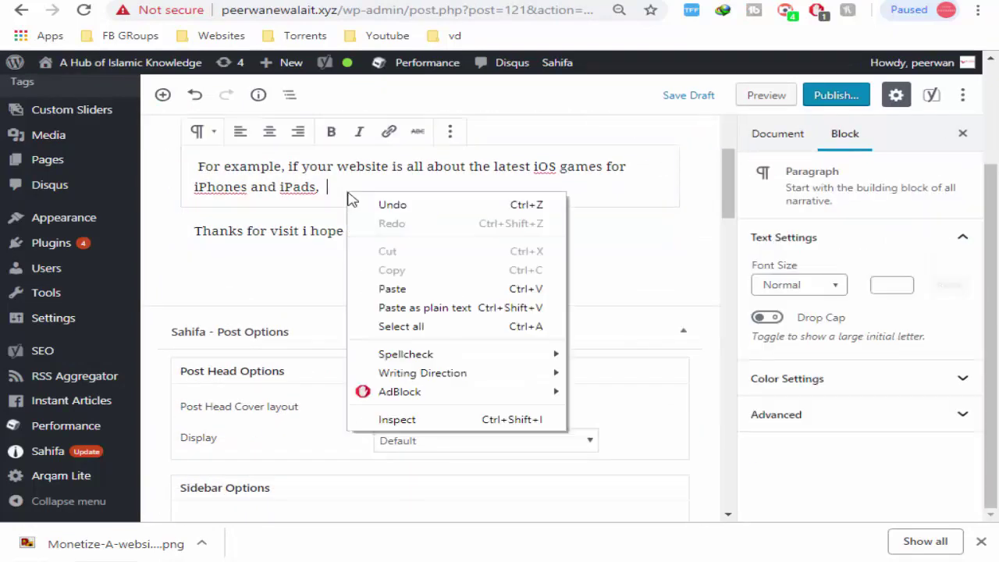
{"action": "left_click", "coordinate": [393, 289]}
Check the updated Focus keyphrase and Readability analysis results, and collapse both sections.
{"action": "scroll", "coordinate": [263, 379], "scroll_direction": "down", "scroll_amount": 18}
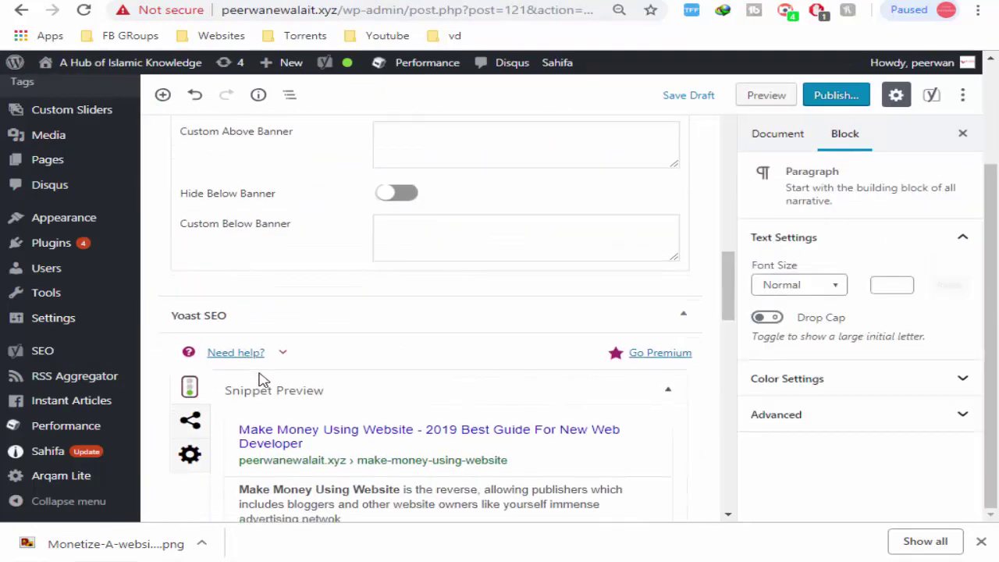
{"action": "scroll", "coordinate": [263, 379], "scroll_direction": "down", "scroll_amount": 7}
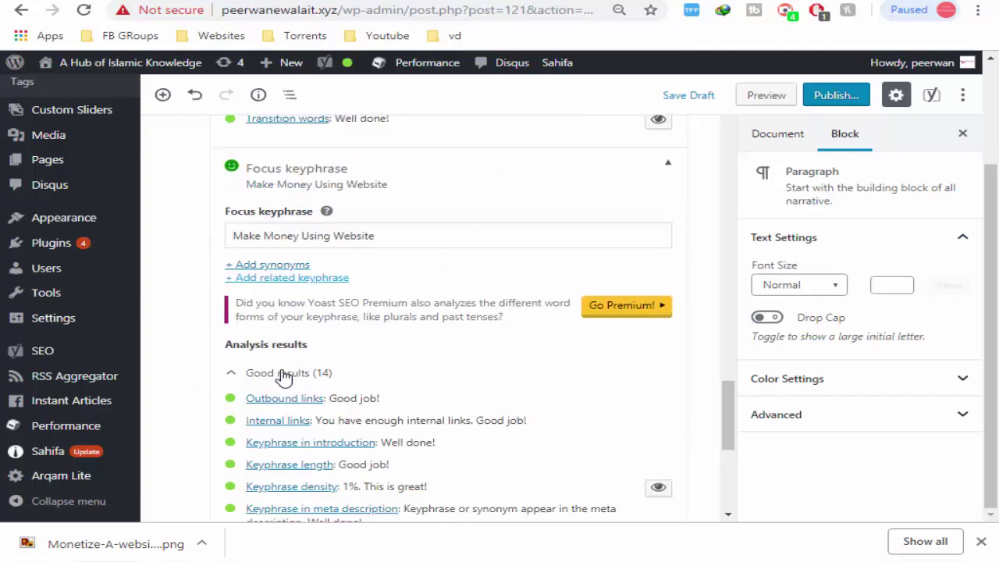
{"action": "scroll", "coordinate": [320, 324], "scroll_direction": "up", "scroll_amount": 6}
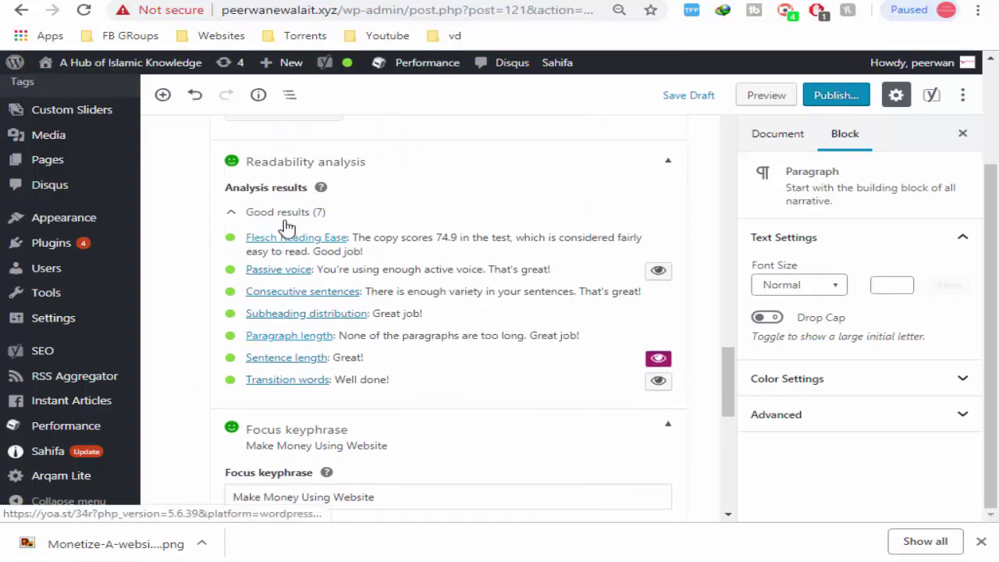
{"action": "left_click", "coordinate": [265, 156]}
{"action": "left_click", "coordinate": [359, 214]}
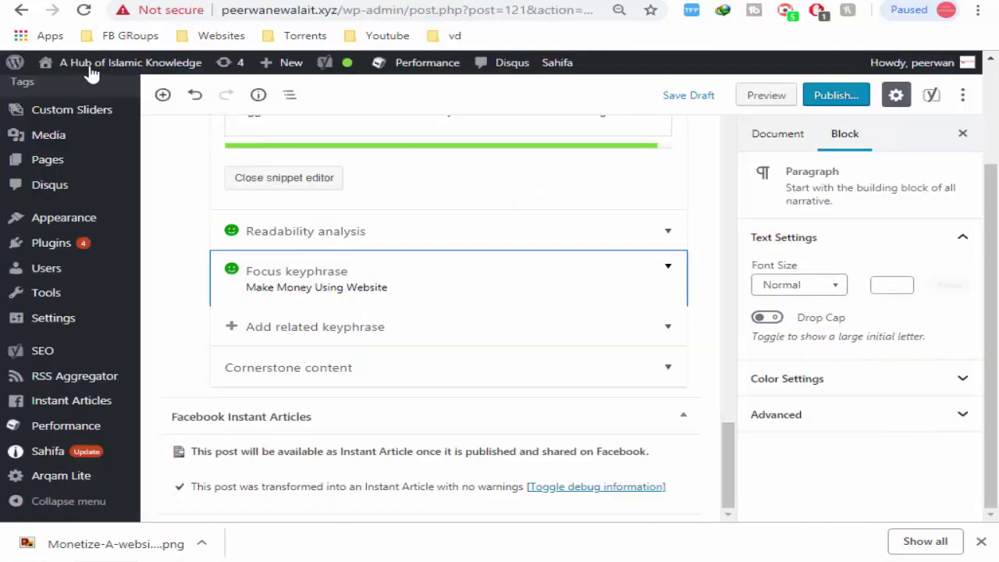
{"action": "scroll", "coordinate": [265, 234], "scroll_direction": "up", "scroll_amount": 15}
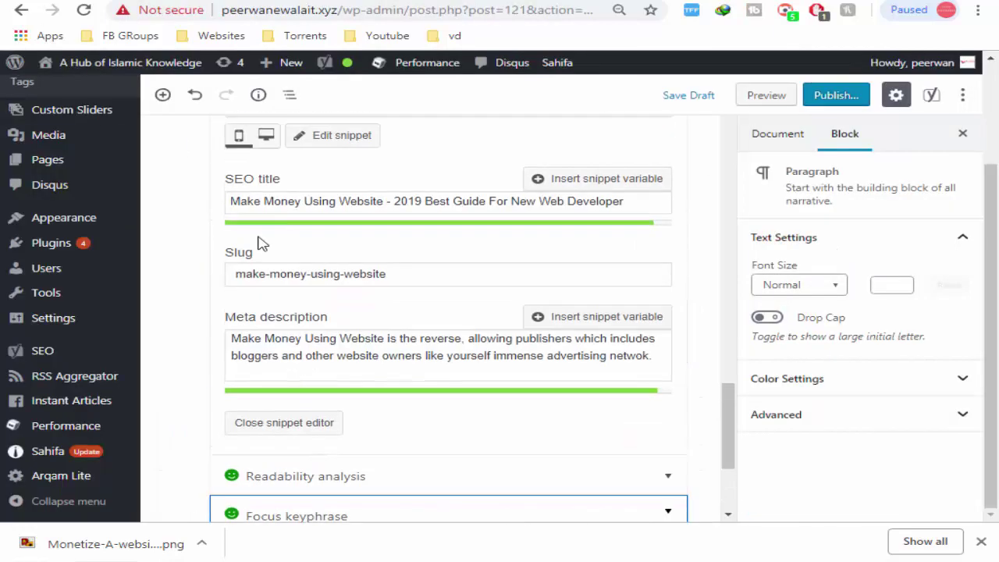
{"action": "scroll", "coordinate": [237, 261], "scroll_direction": "up", "scroll_amount": 20}
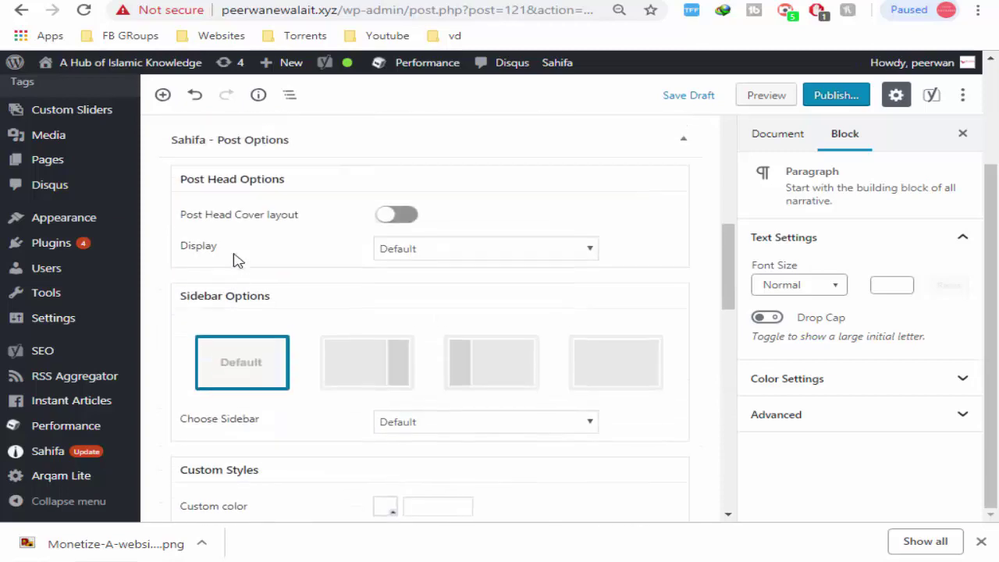
{"action": "scroll", "coordinate": [236, 262], "scroll_direction": "up", "scroll_amount": 10}
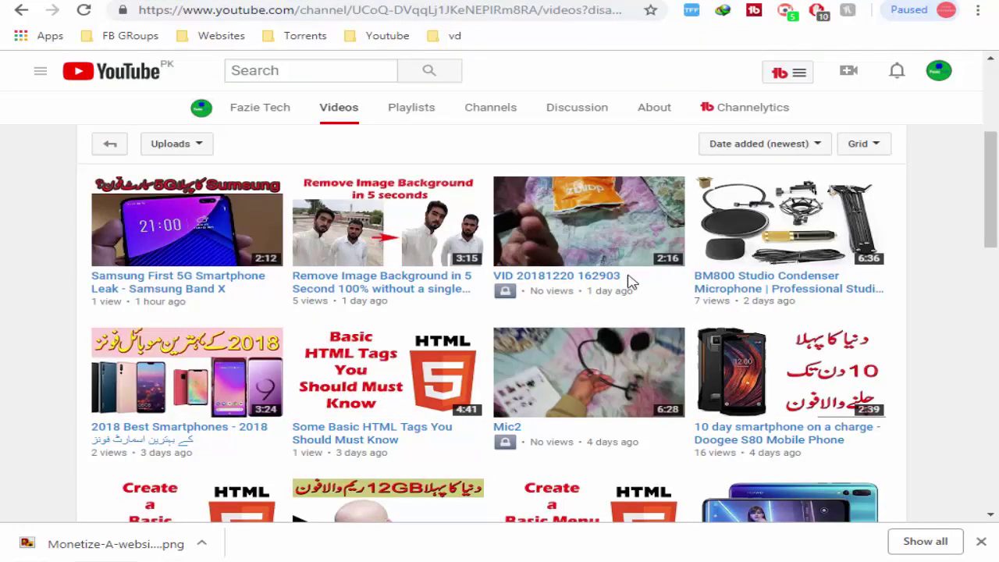
{"action": "scroll", "coordinate": [574, 312], "scroll_direction": "down", "scroll_amount": 1}
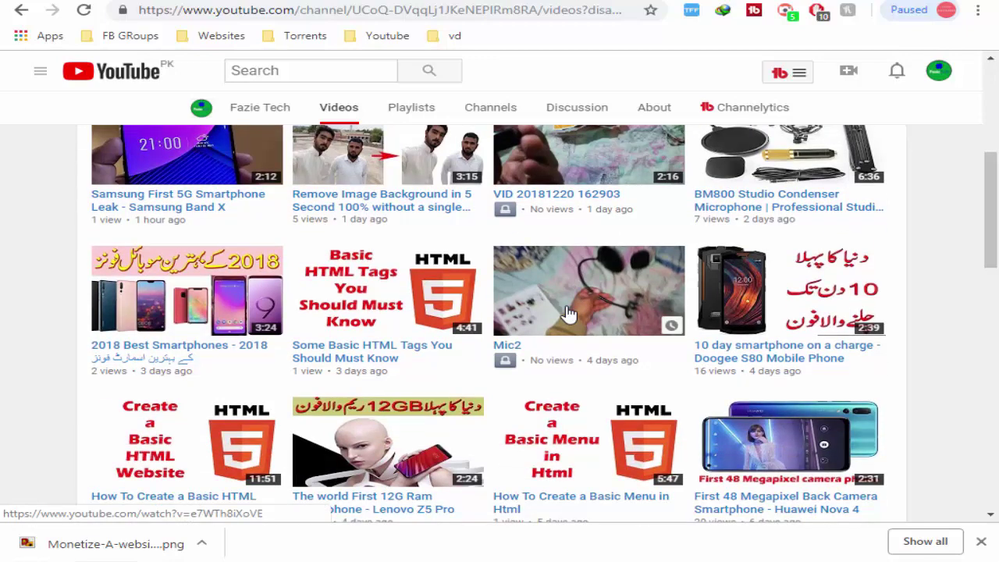
{"action": "scroll", "coordinate": [43, 336], "scroll_direction": "down", "scroll_amount": 3}
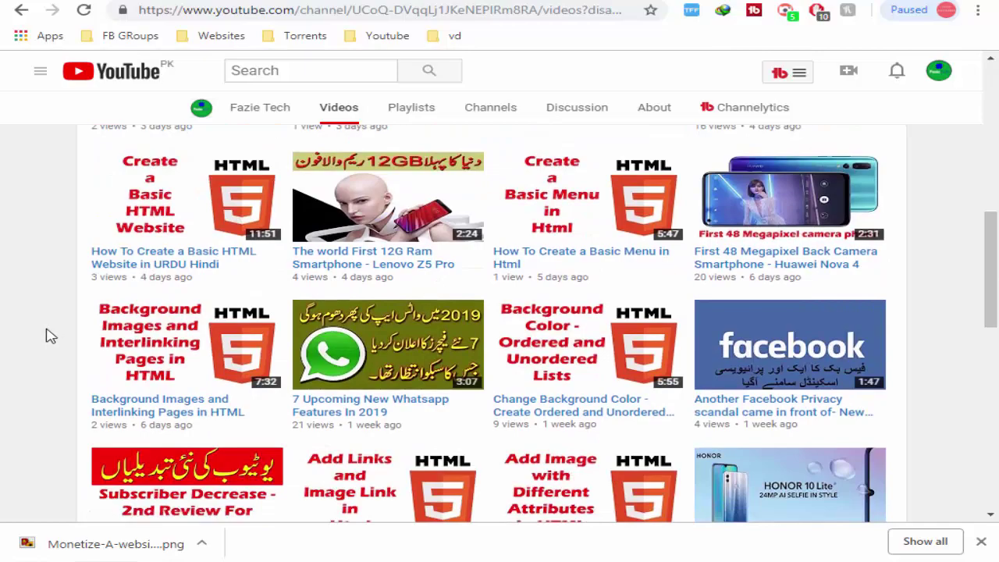